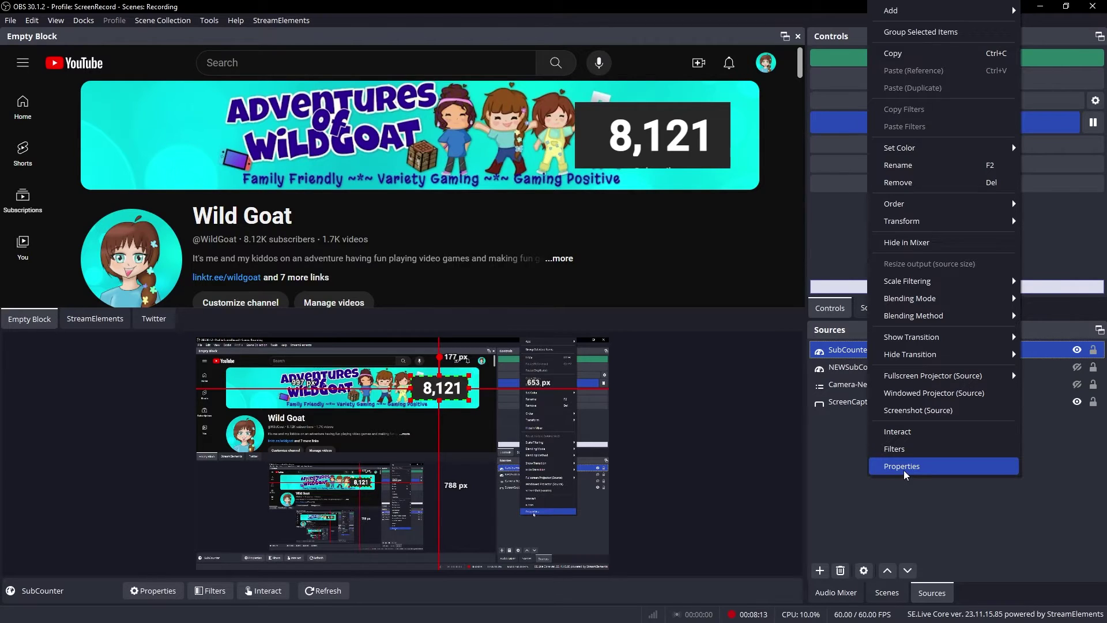
left_click(904, 469)
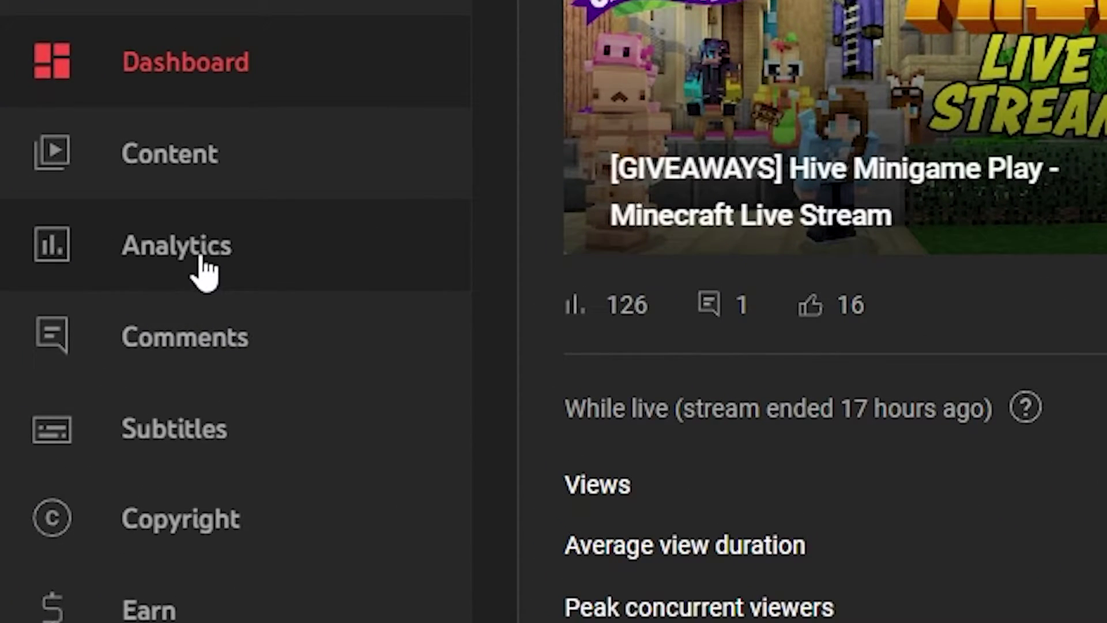
Step: Go to Channel analytics to find the Realtime subscribers card showing 8,121
left_click(192, 255)
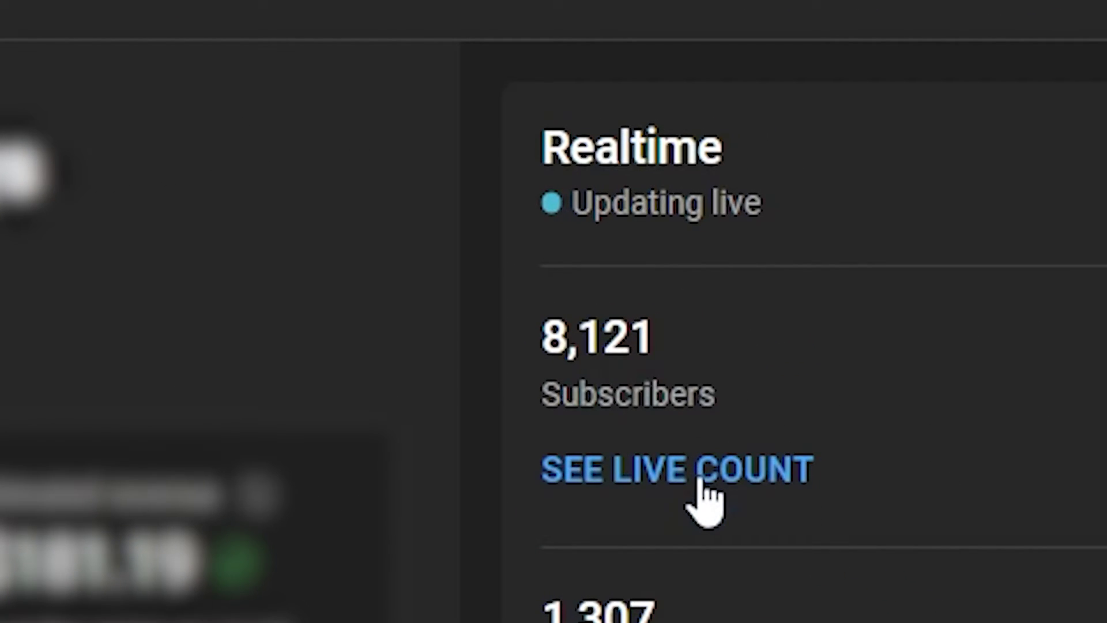
Step: Open the live subscriber count view and copy its full URL from the address bar
left_click(654, 487)
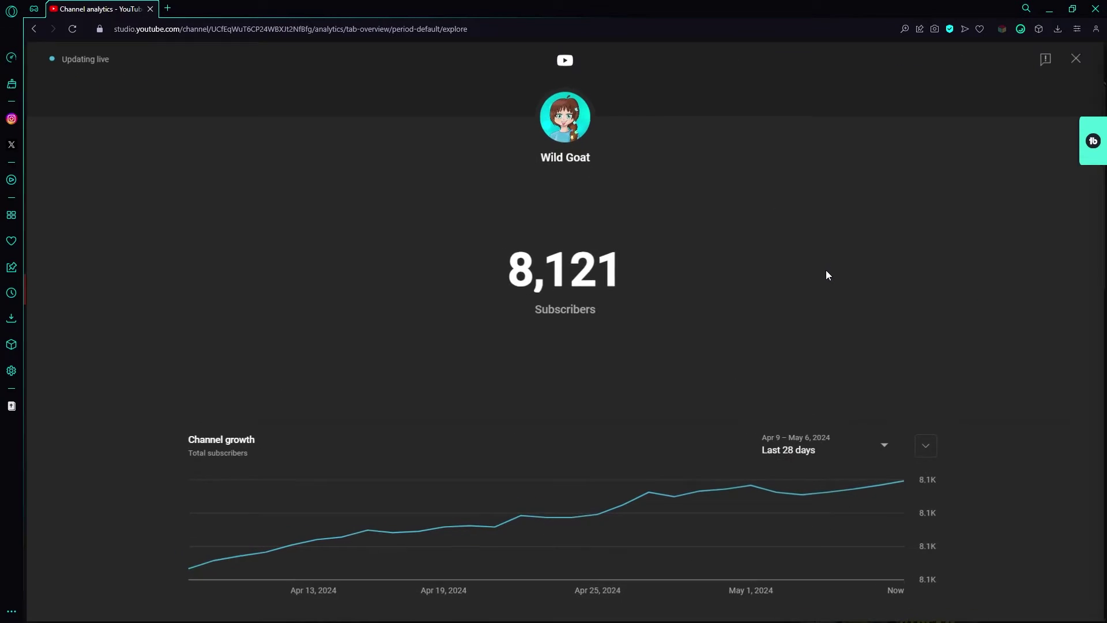
left_click(386, 32)
right_click(382, 32)
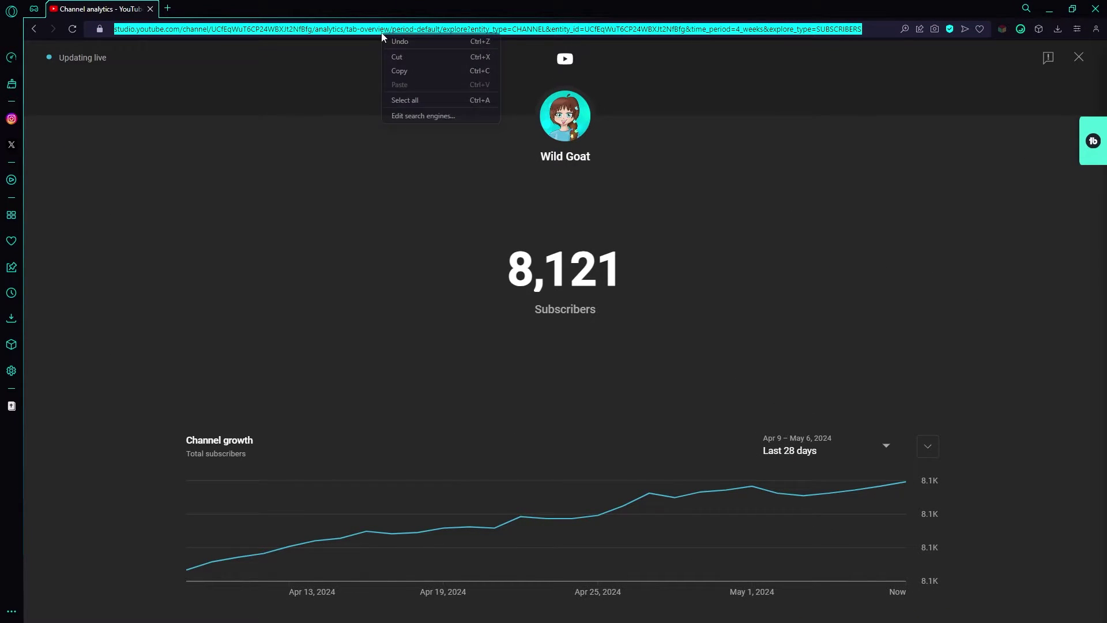
left_click(404, 100)
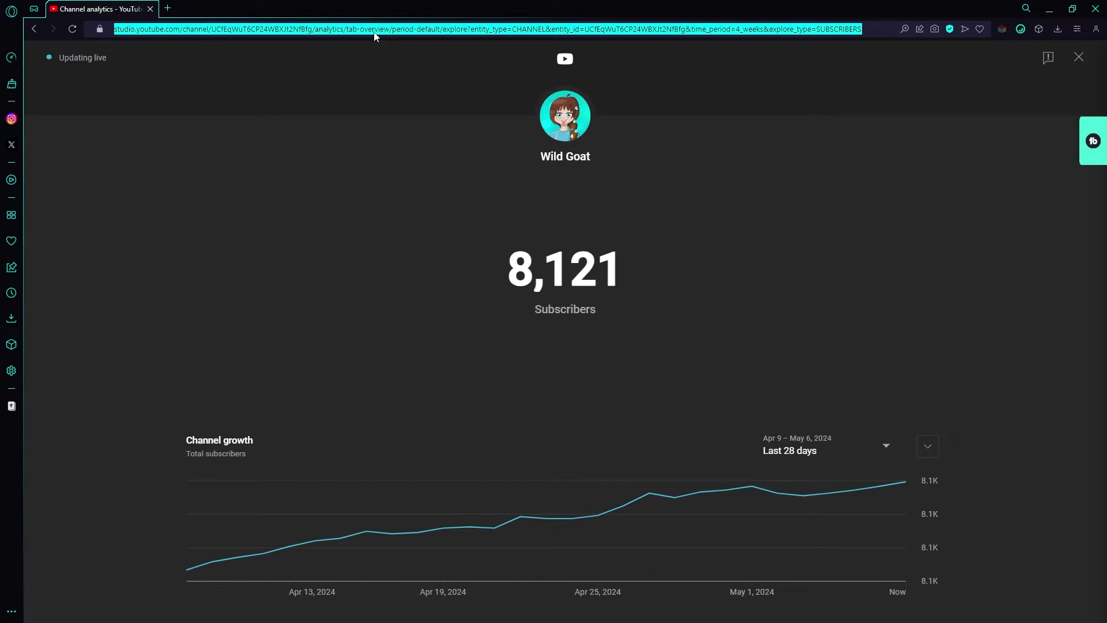
right_click(375, 34)
left_click(398, 70)
right_click(382, 31)
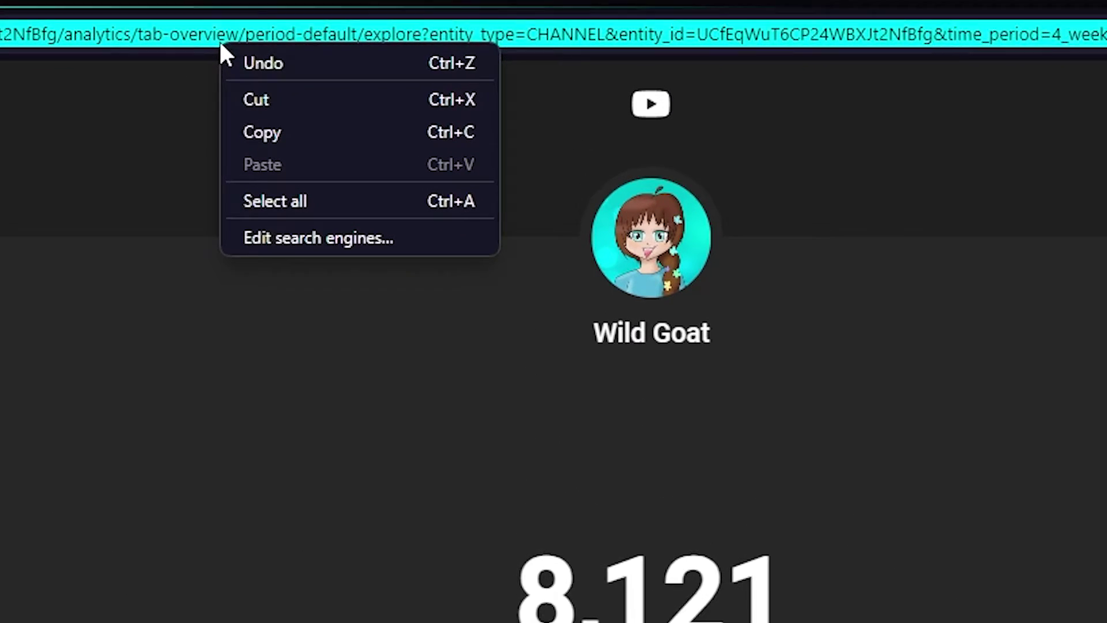
left_click(254, 202)
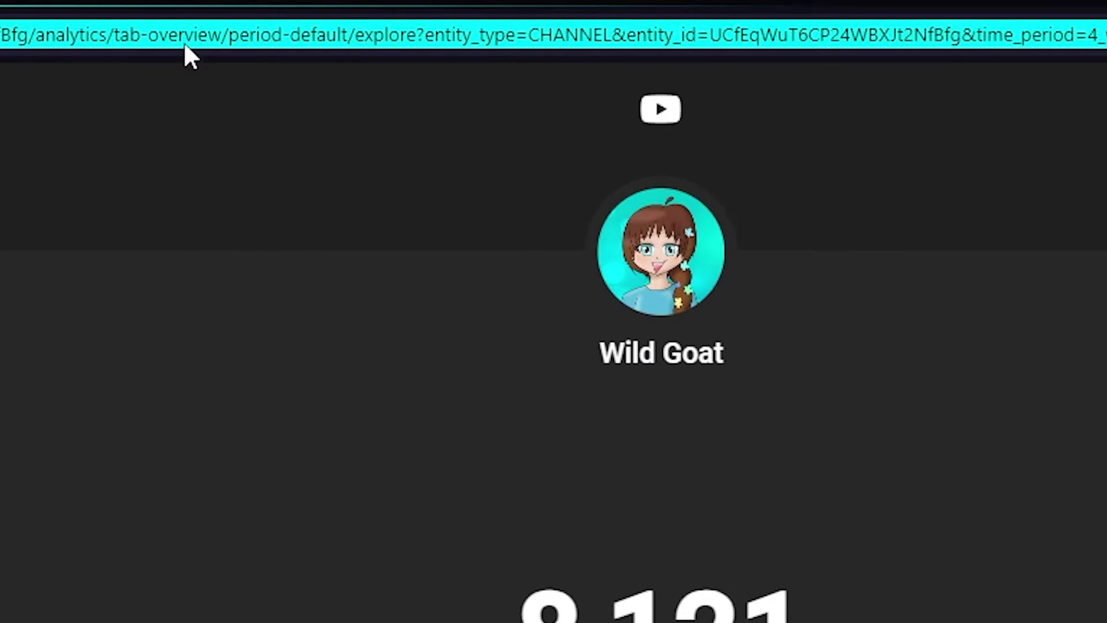
right_click(185, 45)
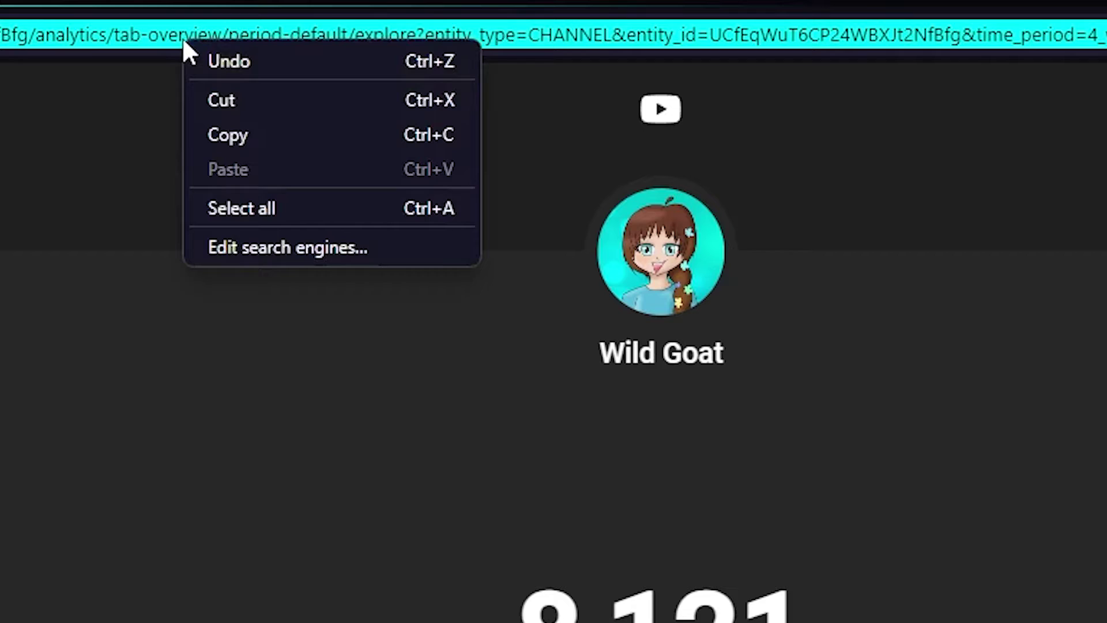
left_click(226, 131)
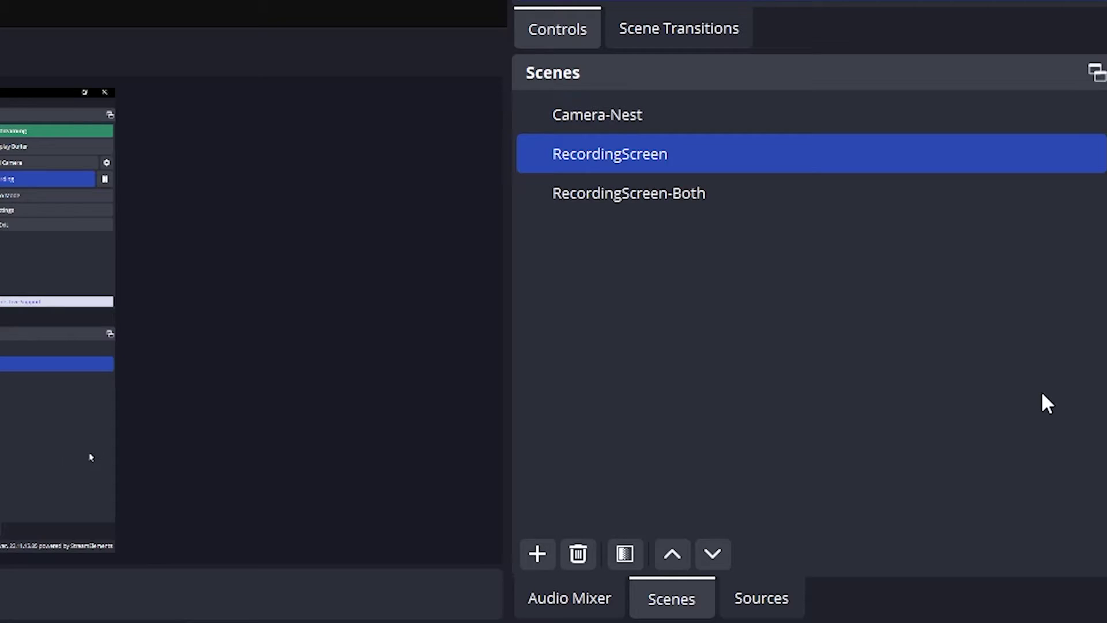
Step: Create a new Browser source named 'SubCounter' in the scene
left_click(764, 603)
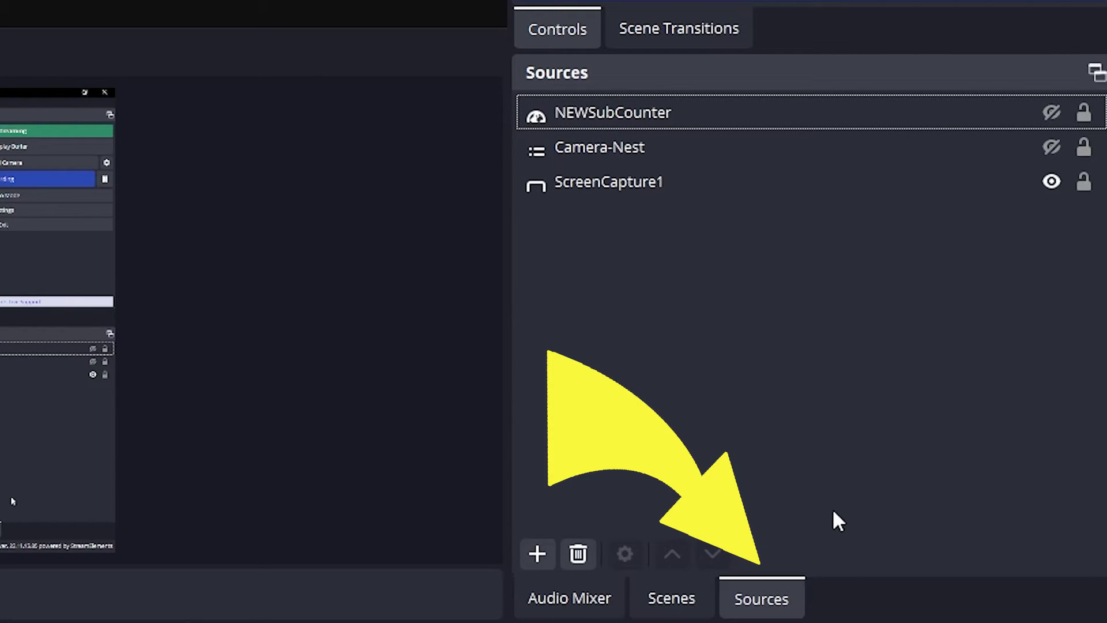
left_click(603, 112)
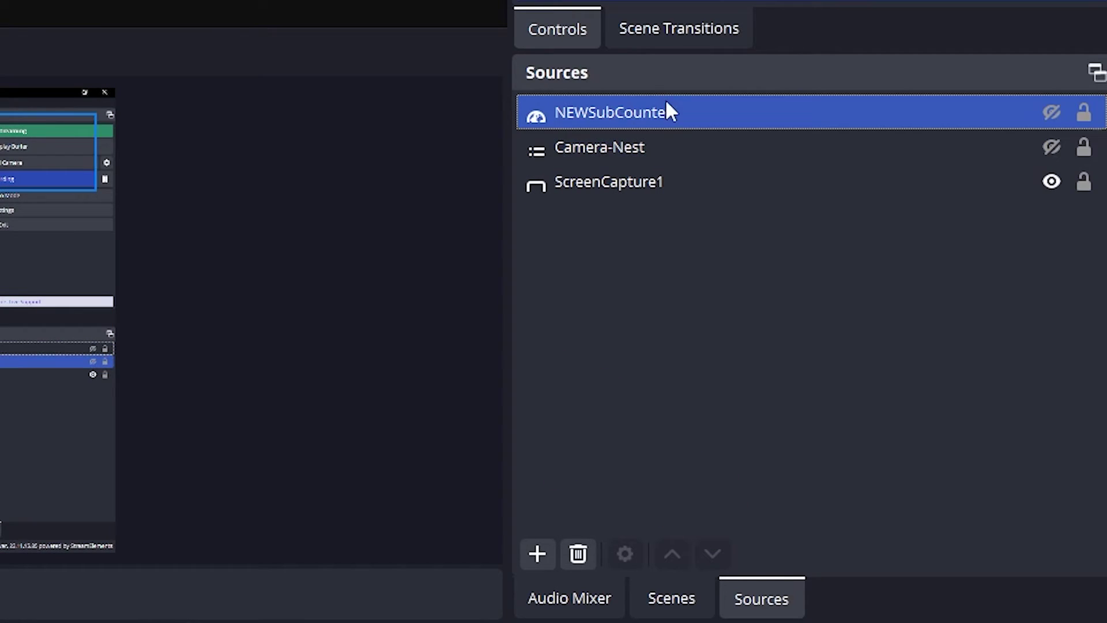
left_click(625, 333)
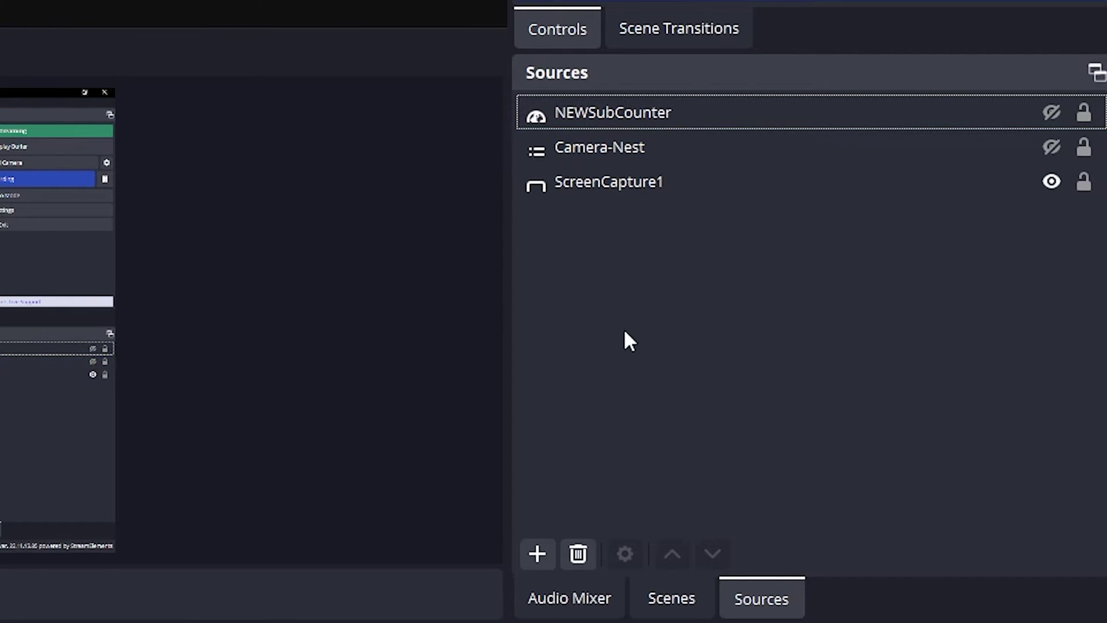
left_click(533, 556)
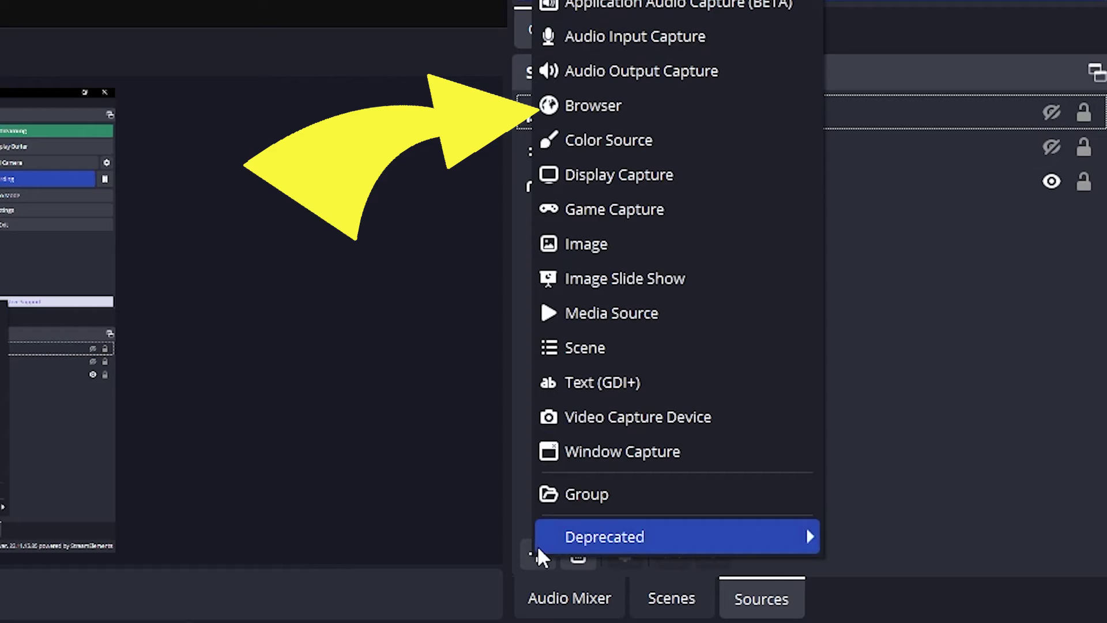
left_click(607, 104)
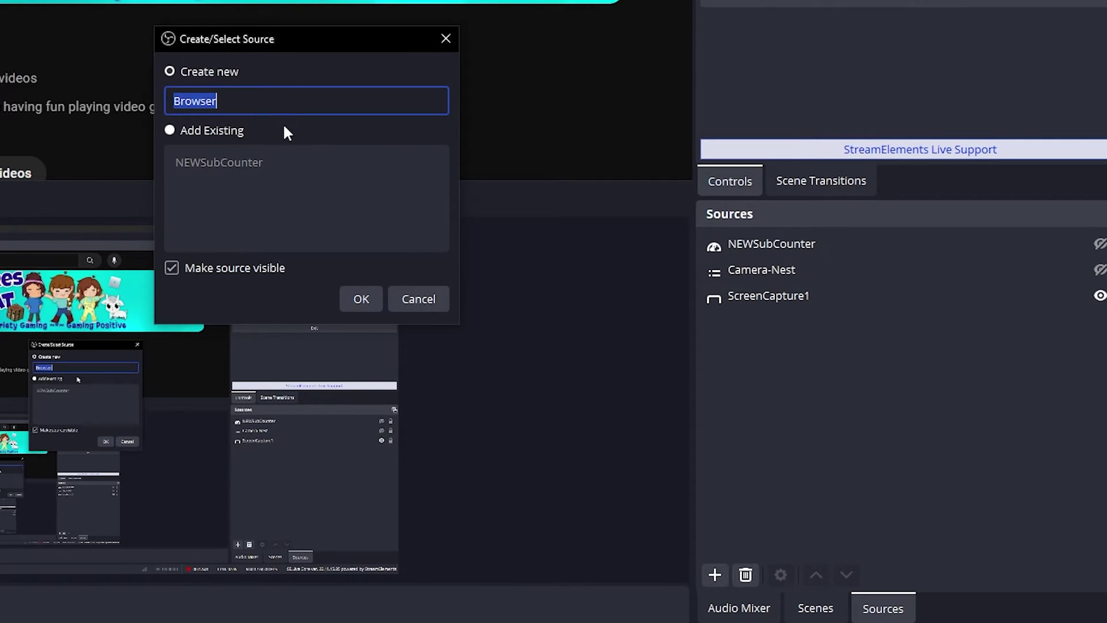
type("SubCounter")
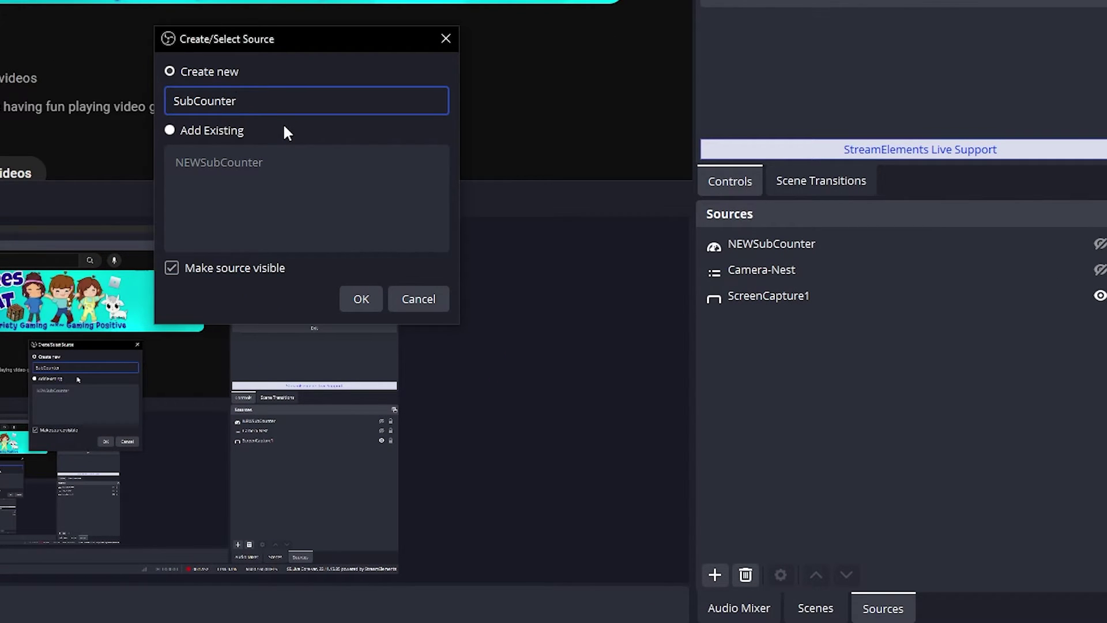
key("Return")
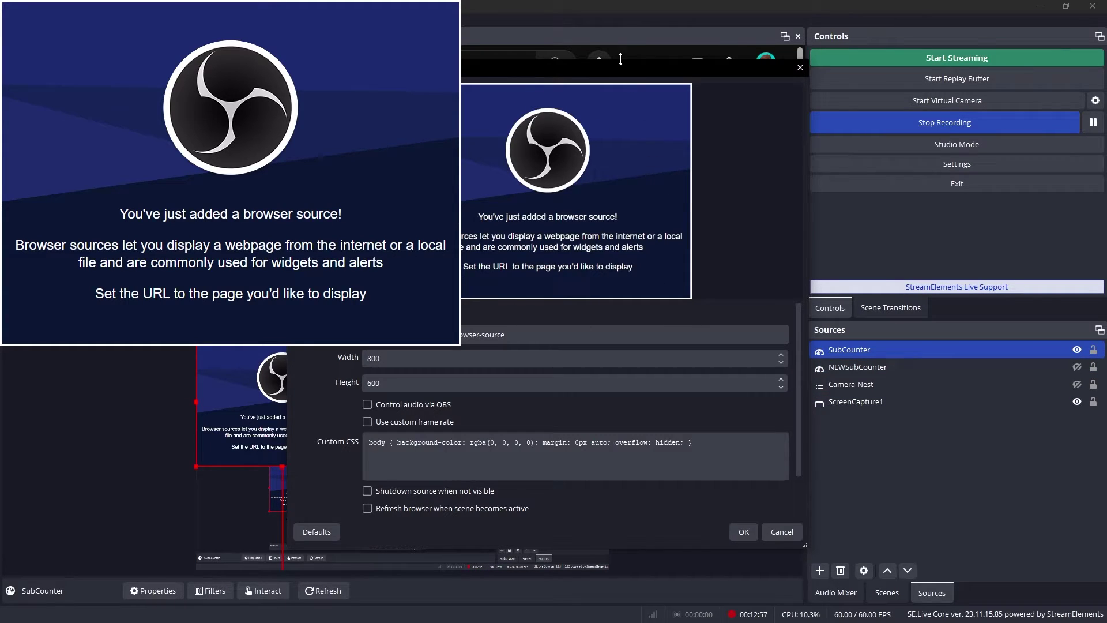
Step: Replace SubCounter's default URL with the copied live subscriber count address and apply it
left_click_drag(600, 75, 745, 80)
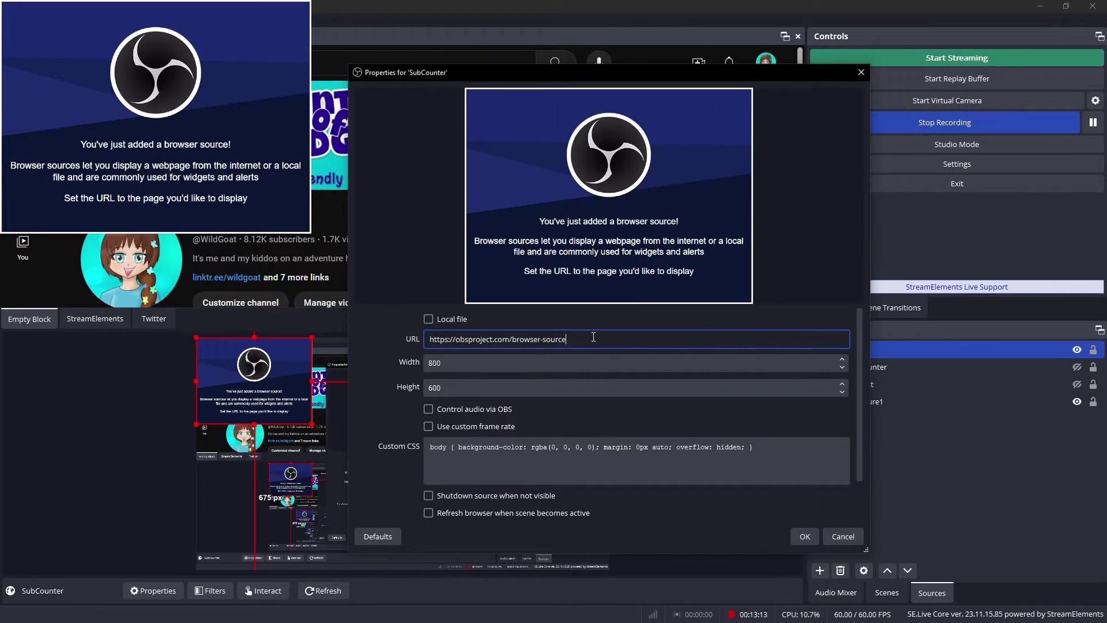
triple_click(426, 335)
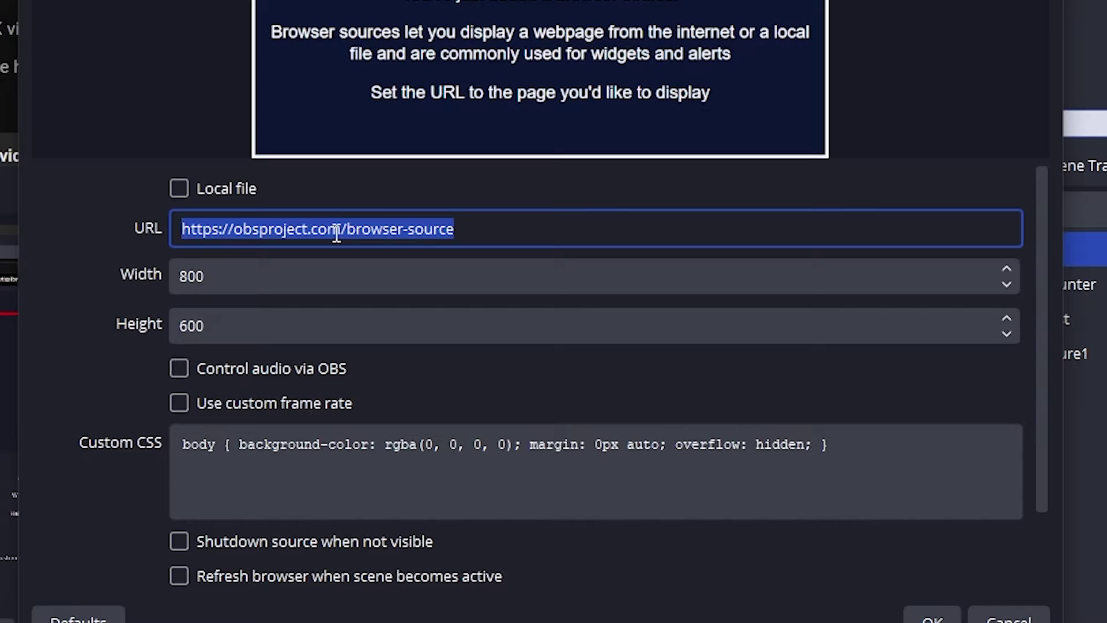
key("ctrl+v")
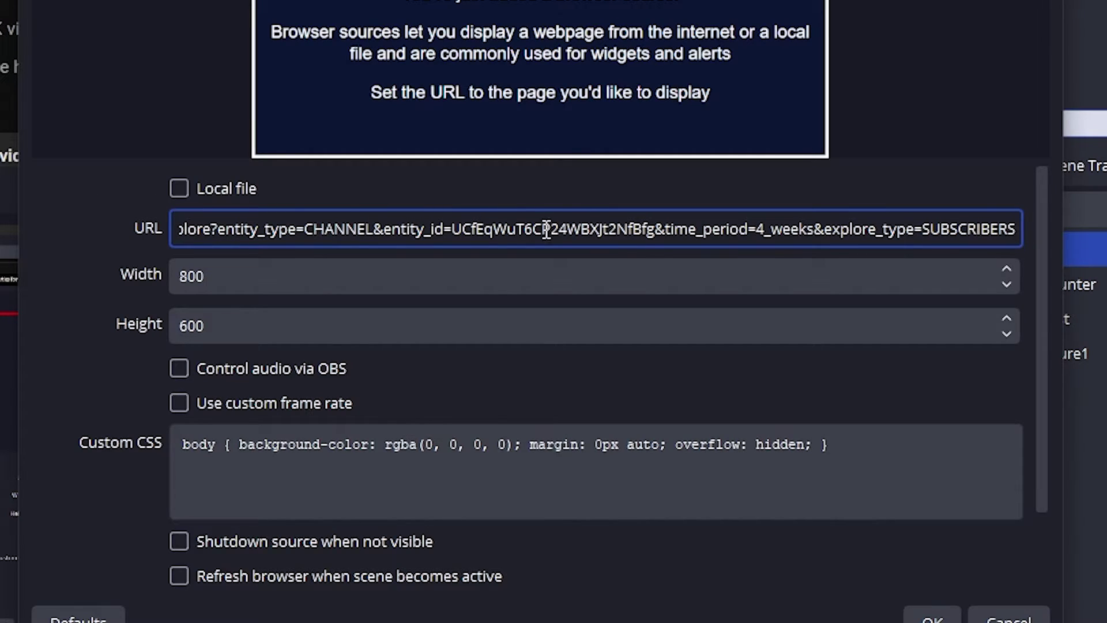
left_click(236, 548)
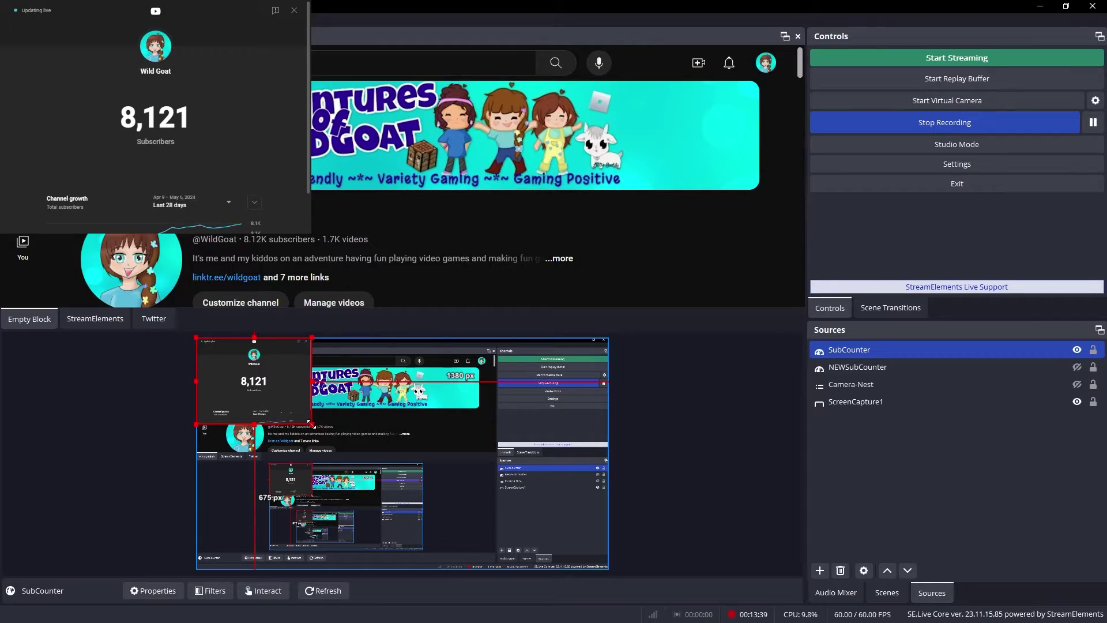
Step: Crop SubCounter down to the 8,121 figure and move it up and left
left_click_drag(261, 389, 506, 566)
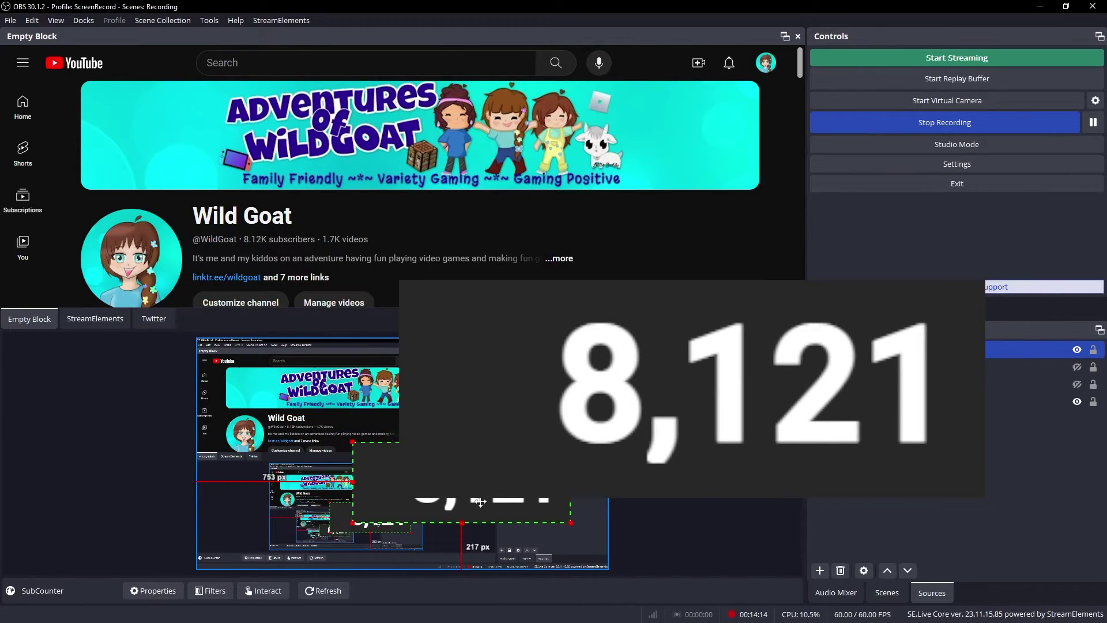
left_click_drag(371, 449, 383, 421)
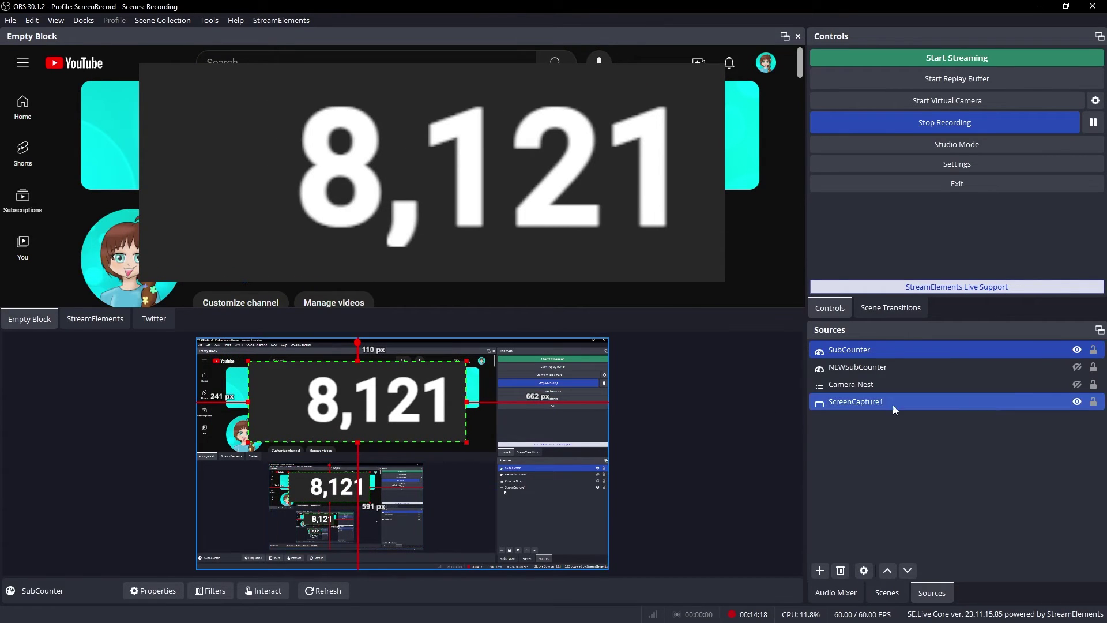
Step: Replace SubCounter's custom CSS with a green page background and #FF00FF text colour
right_click(1082, 353)
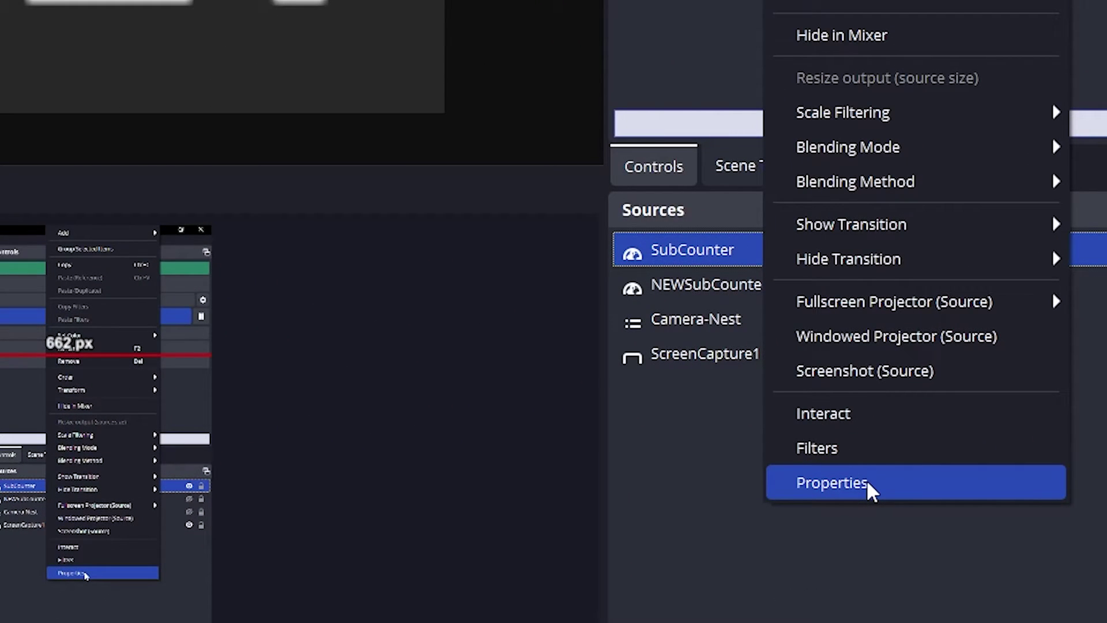
left_click(868, 484)
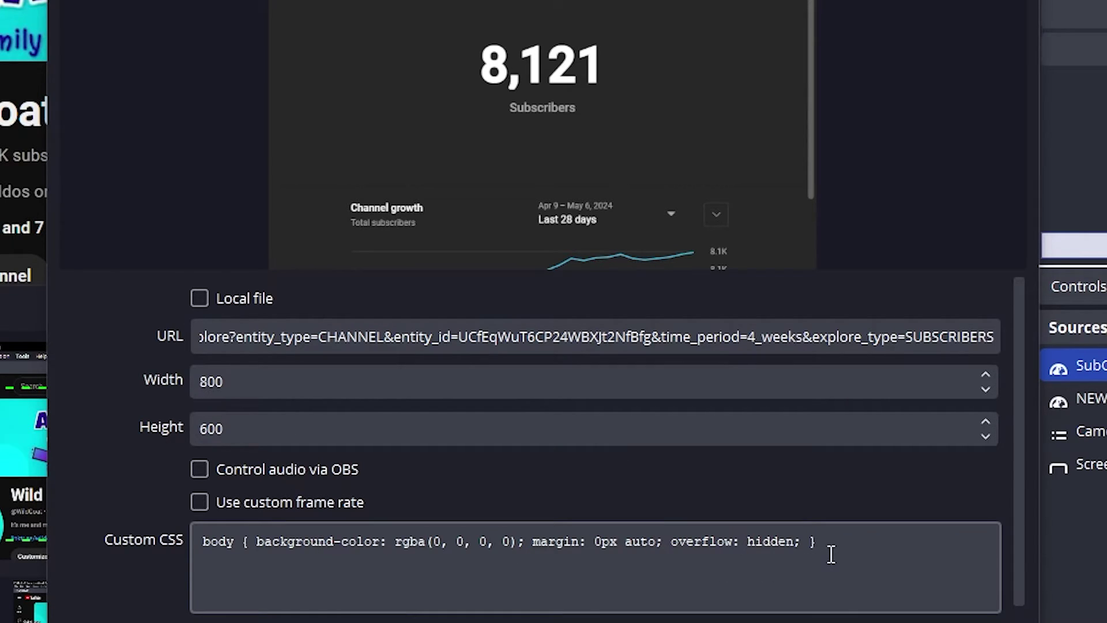
left_click_drag(831, 555, 163, 565)
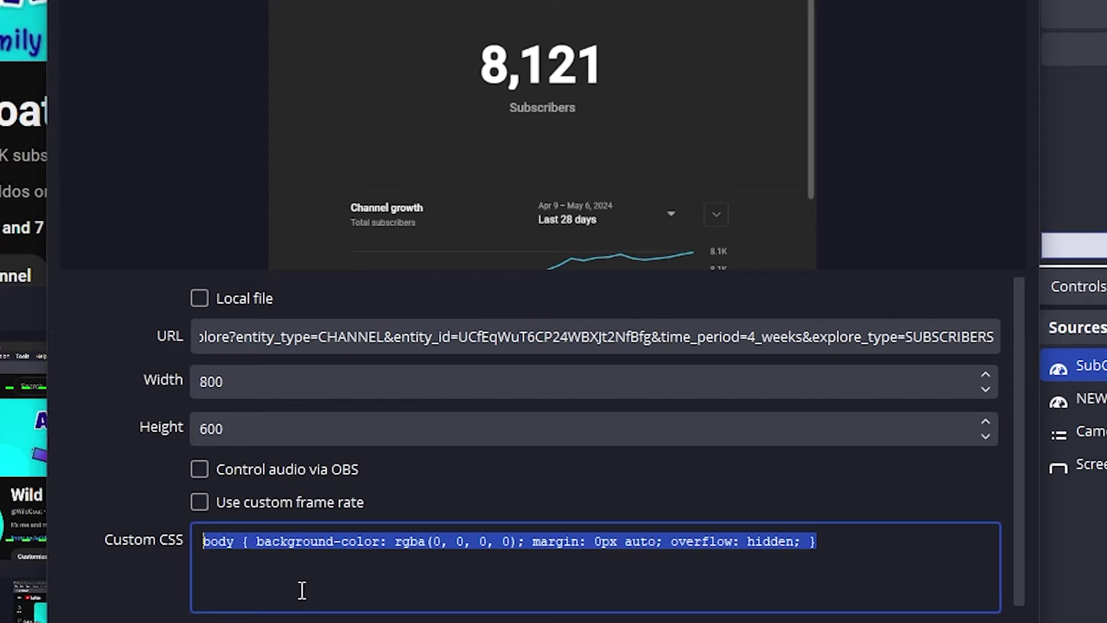
type("body { background-color: rgba(0, 0, 0, 0); margin: 0px auto; overflow: hidden; } html[dark][dark] { --ytcp-brand-background-solid: green; --ytcp-text-primary: #FF00FF; }")
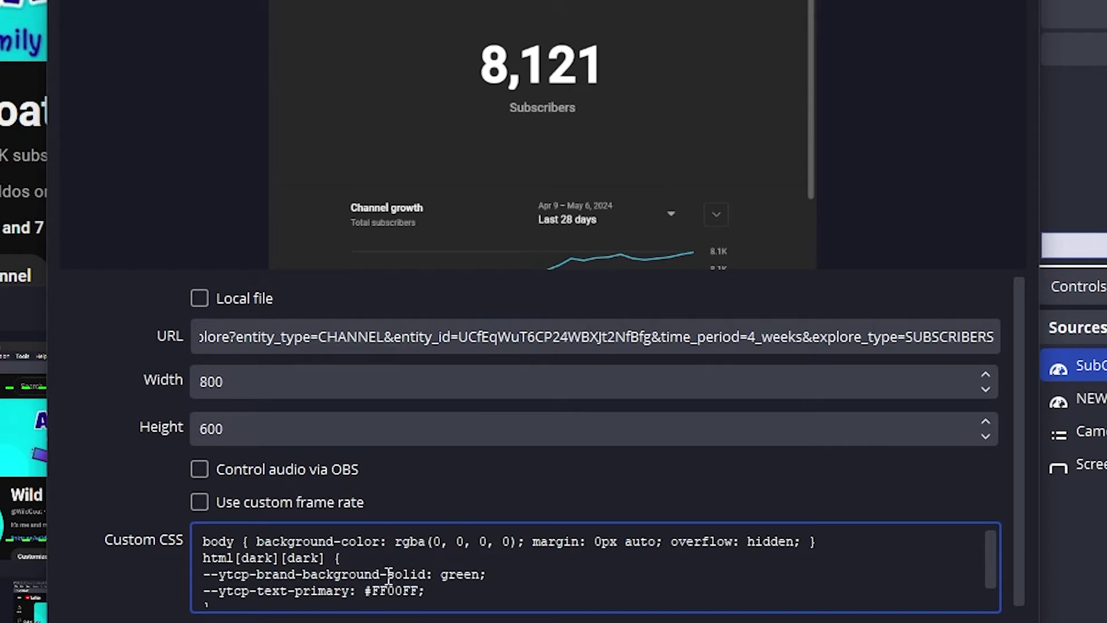
left_click_drag(441, 573, 483, 574)
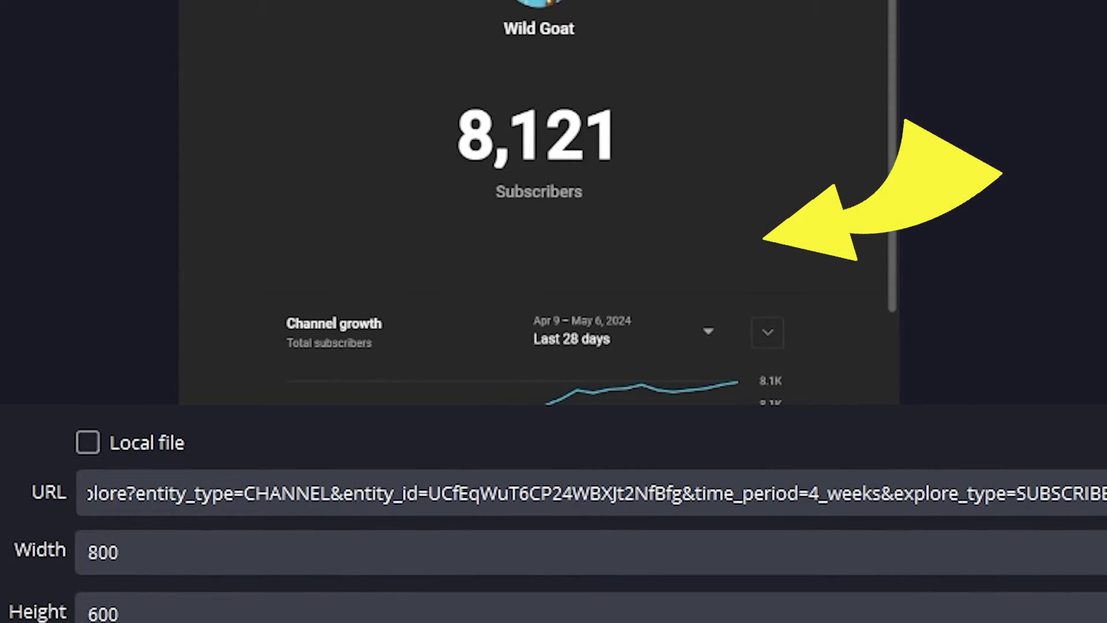
left_click_drag(305, 537, 379, 546)
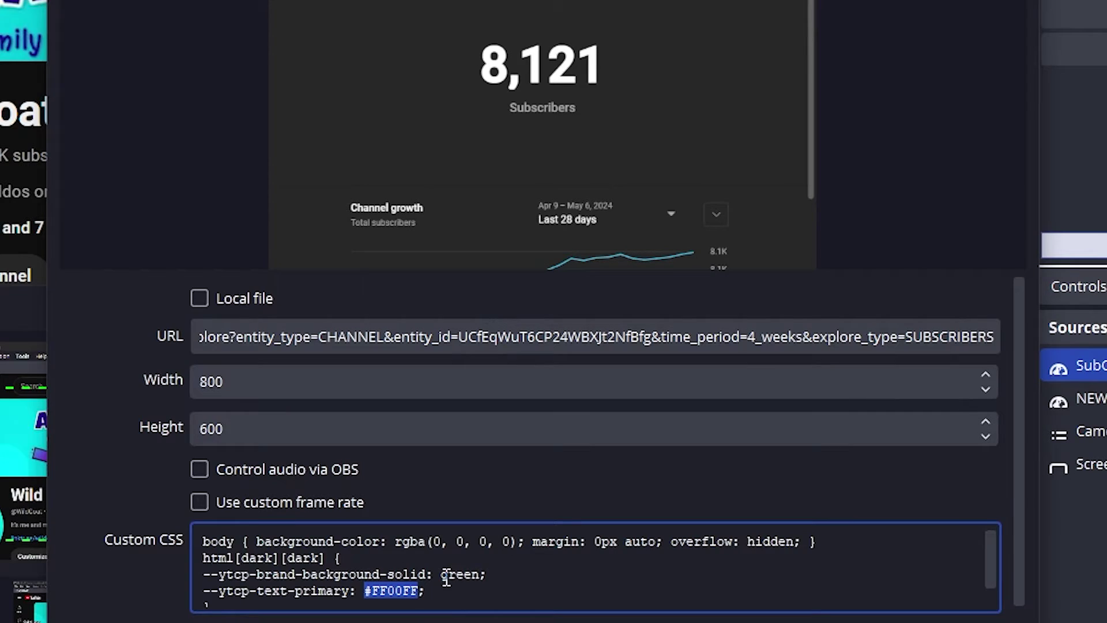
left_click_drag(442, 574, 480, 574)
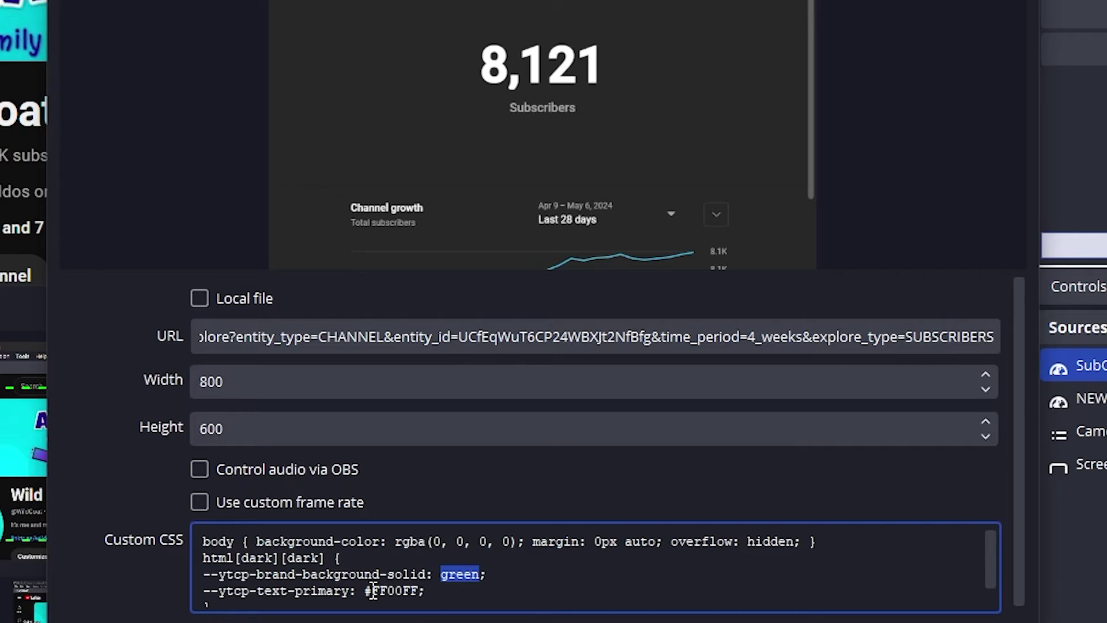
left_click_drag(365, 590, 482, 574)
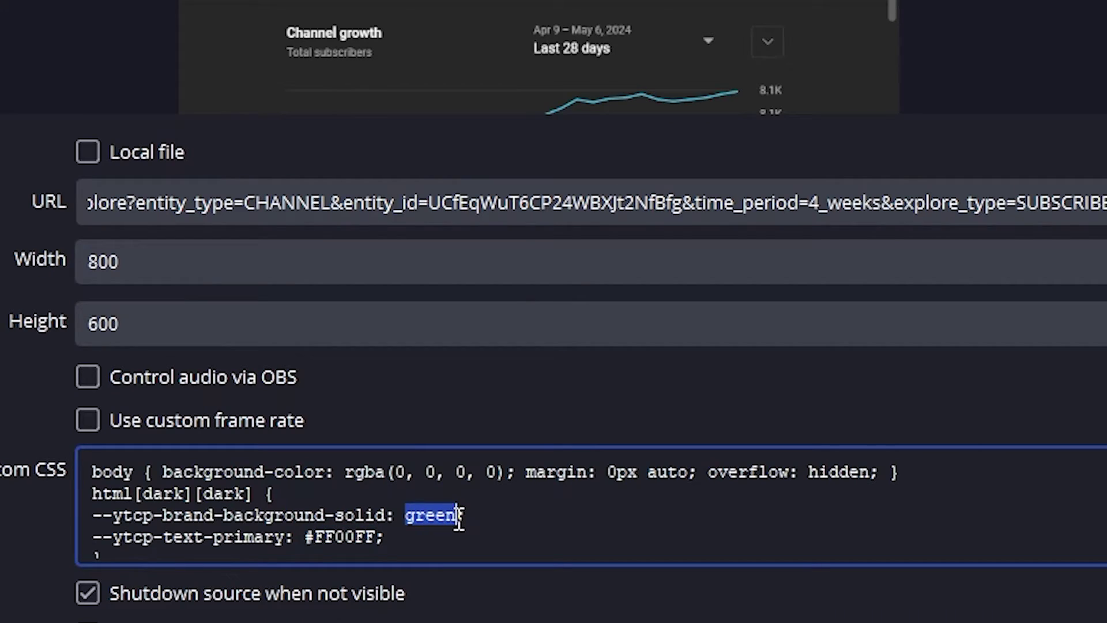
left_click_drag(305, 537, 376, 538)
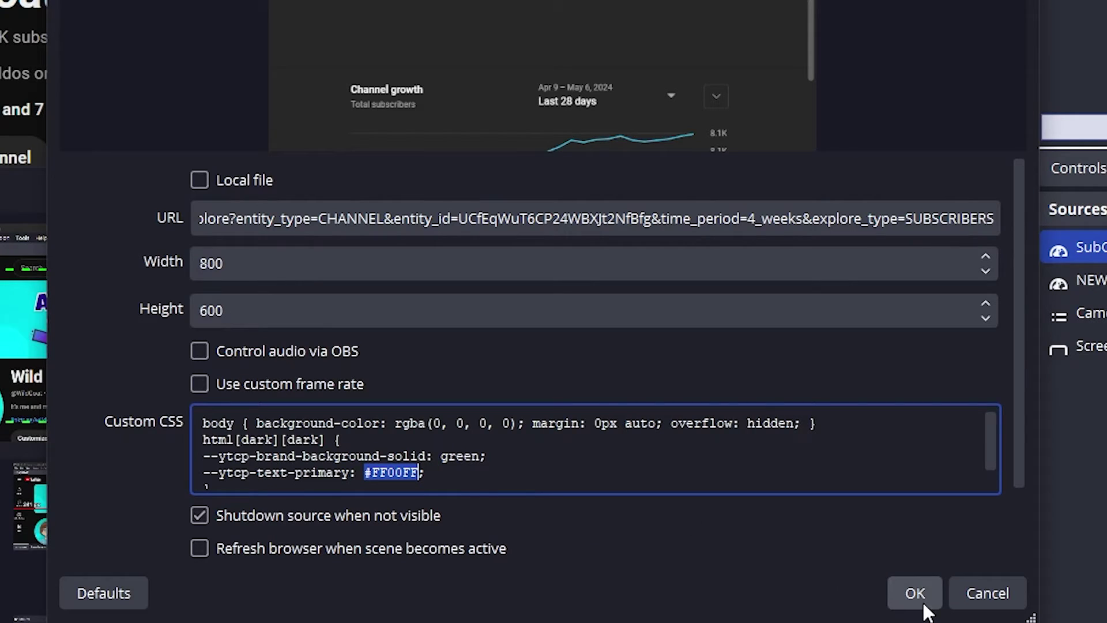
Step: Apply the CSS so 8,121 shows magenta on green, then nudge it slightly lower
left_click(922, 603)
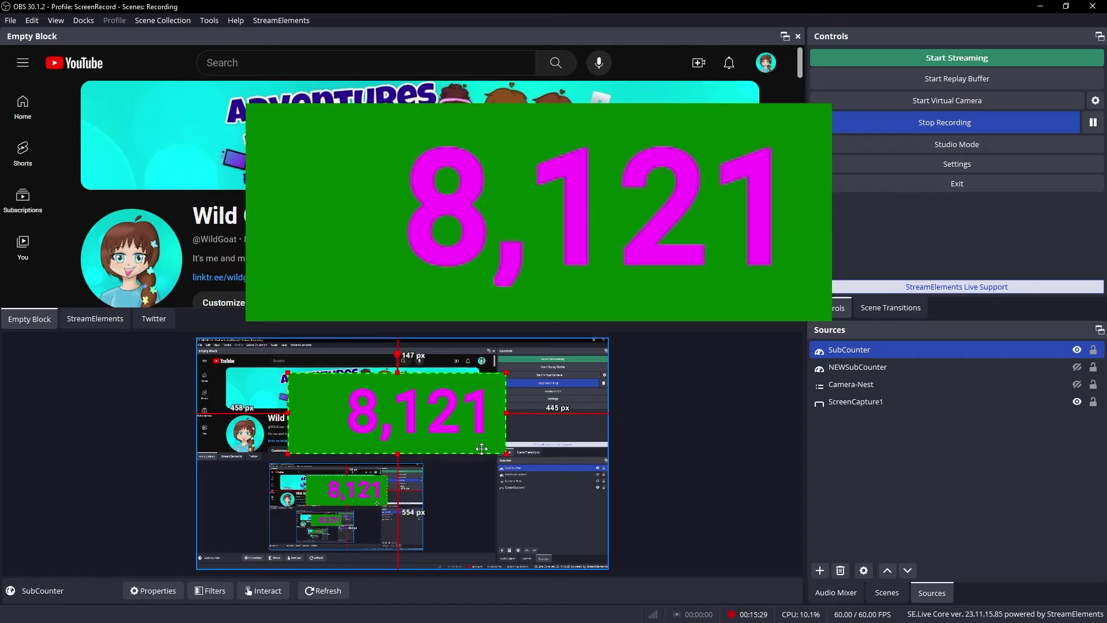
left_click_drag(481, 448, 483, 452)
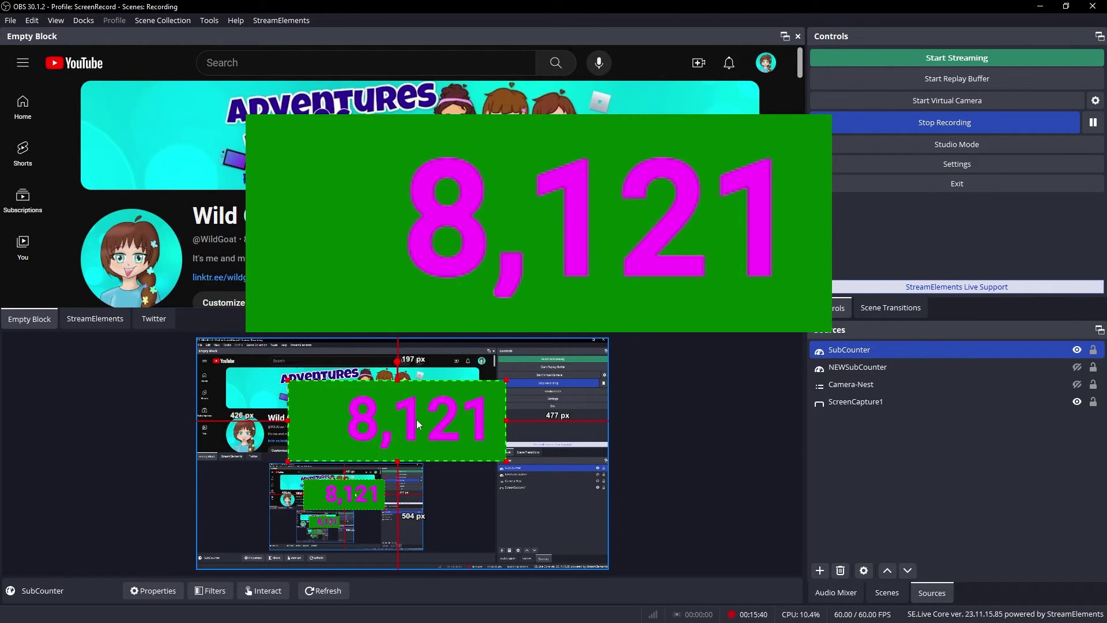
Step: Add a Chroma Key filter to SubCounter with Green as the key colour
right_click(1009, 349)
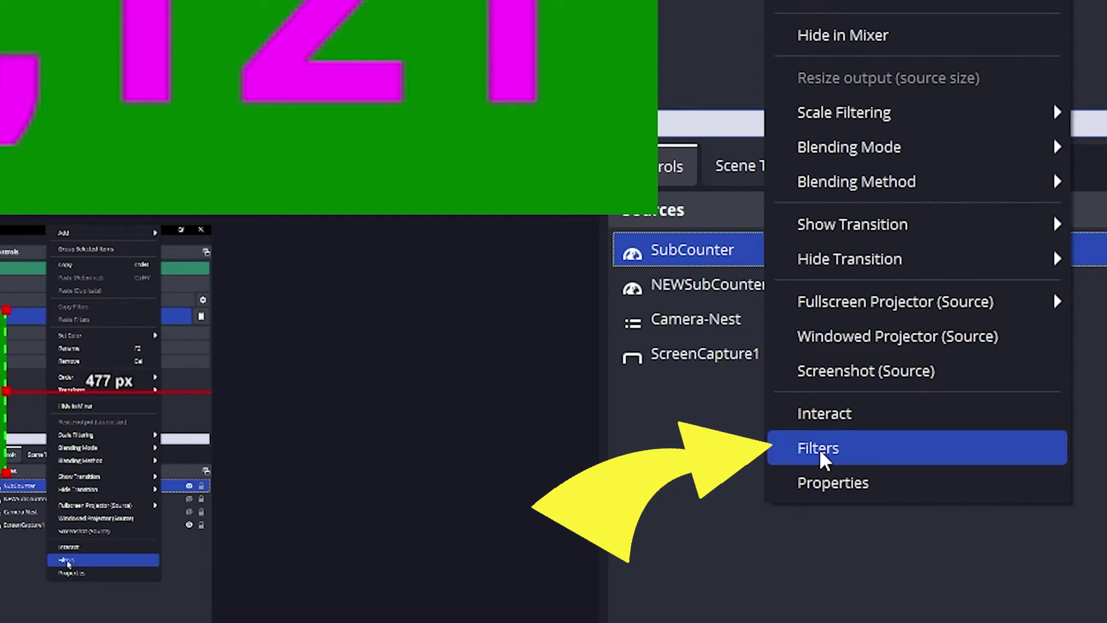
left_click(820, 454)
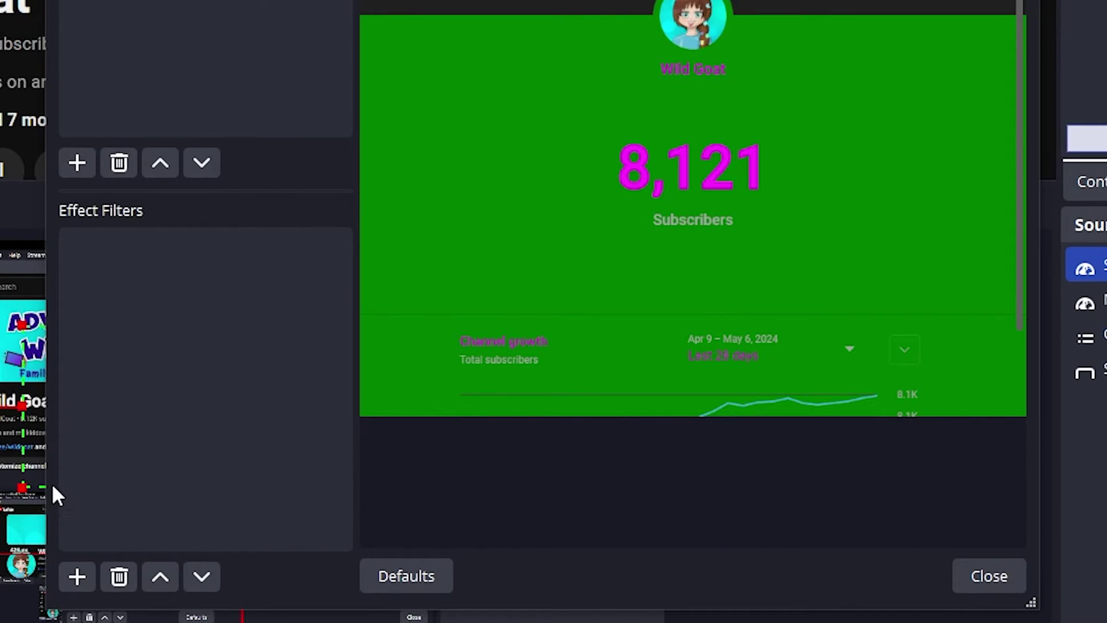
left_click(76, 577)
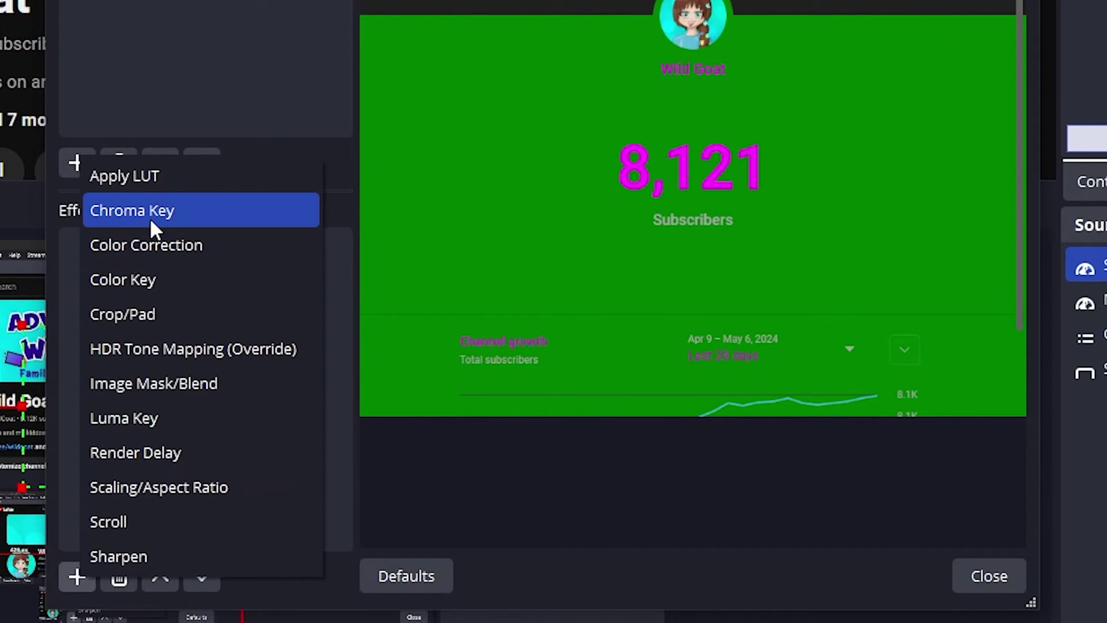
left_click(154, 225)
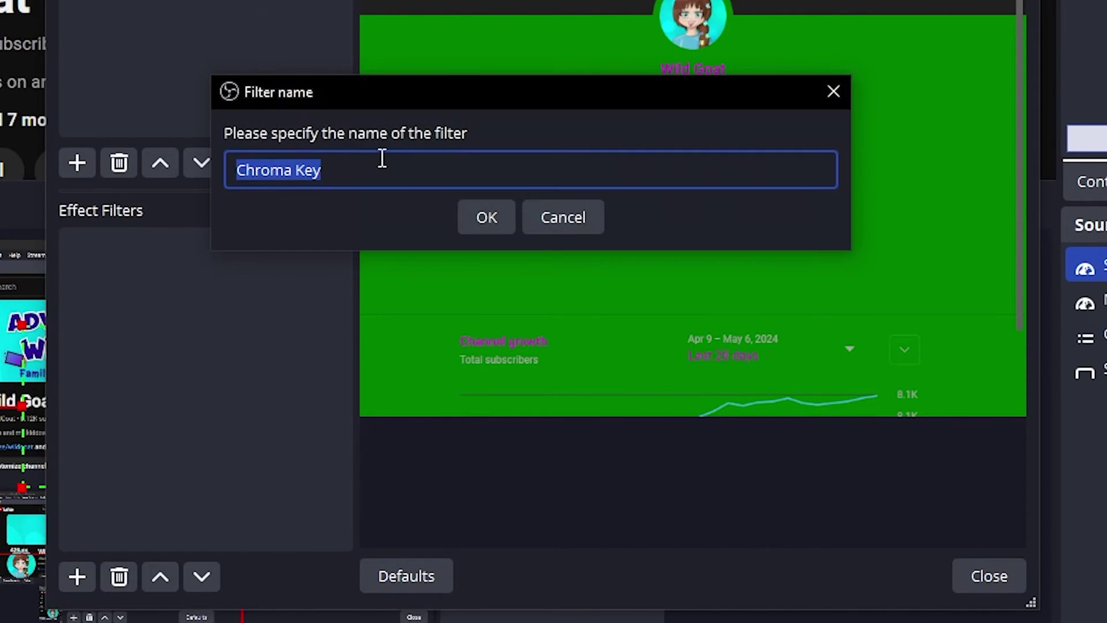
left_click(483, 216)
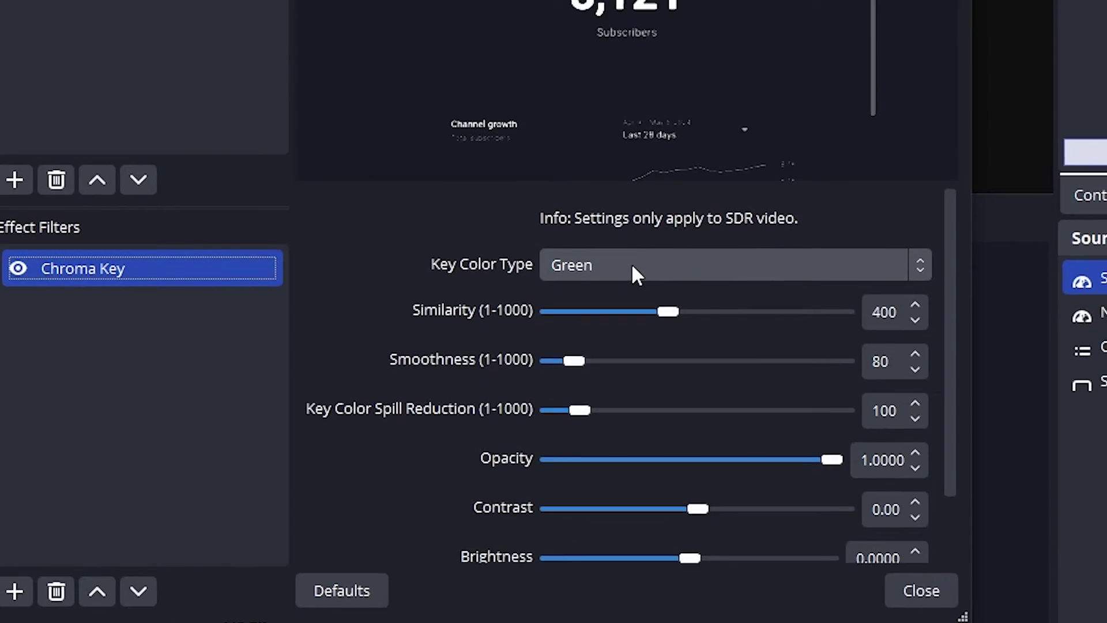
left_click(634, 268)
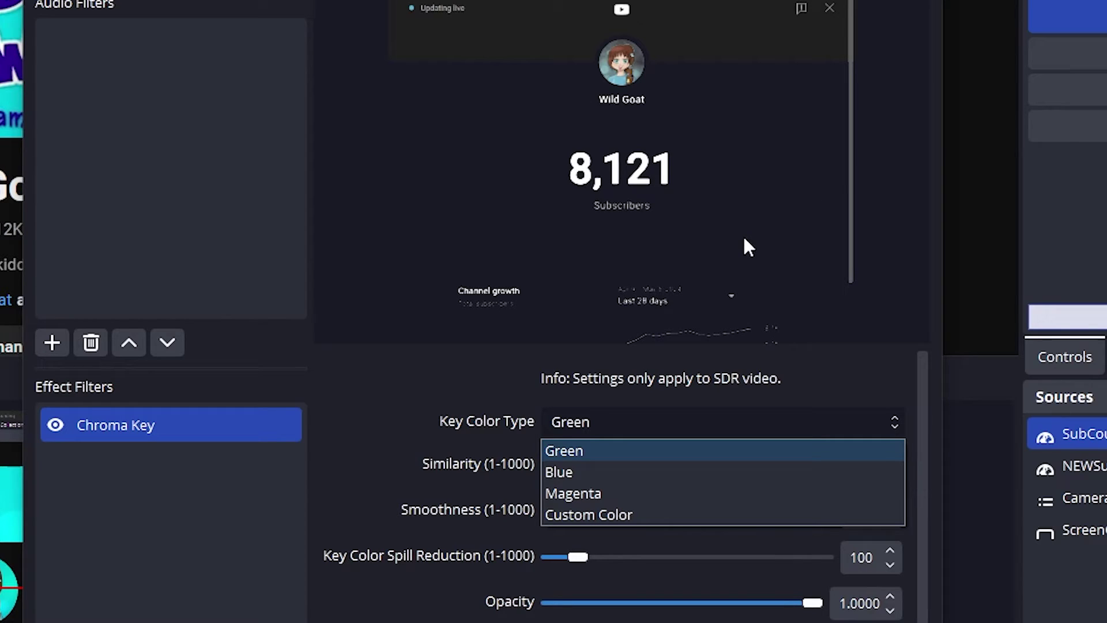
left_click(622, 450)
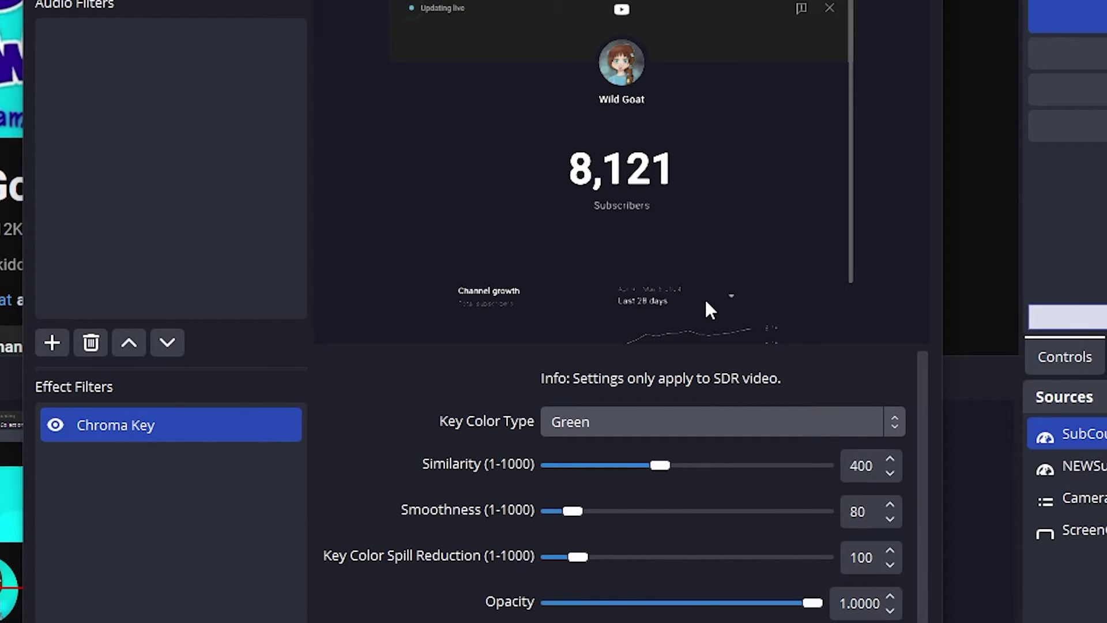
left_click(907, 596)
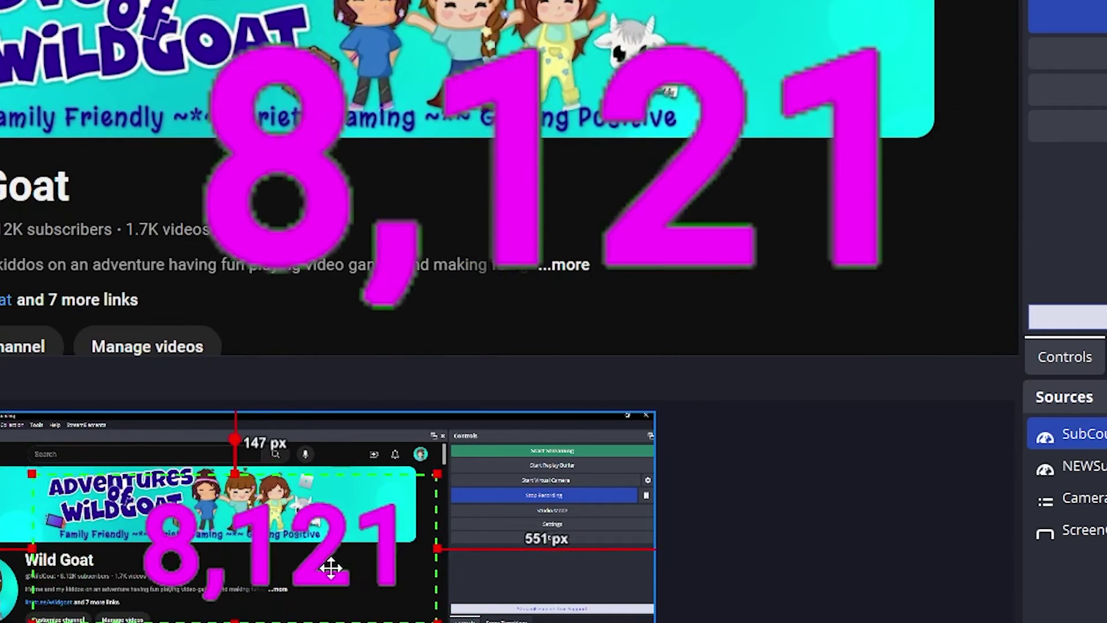
left_click_drag(330, 568, 313, 593)
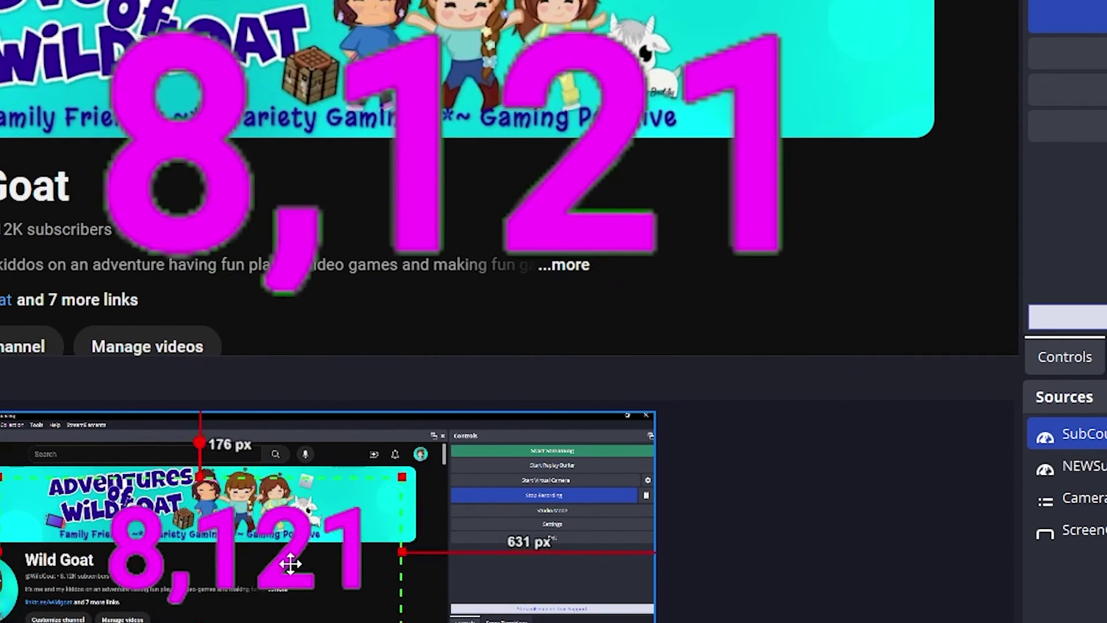
Step: Drag the keyed magenta 8,121 counter over the channel description area
left_click_drag(291, 564, 324, 597)
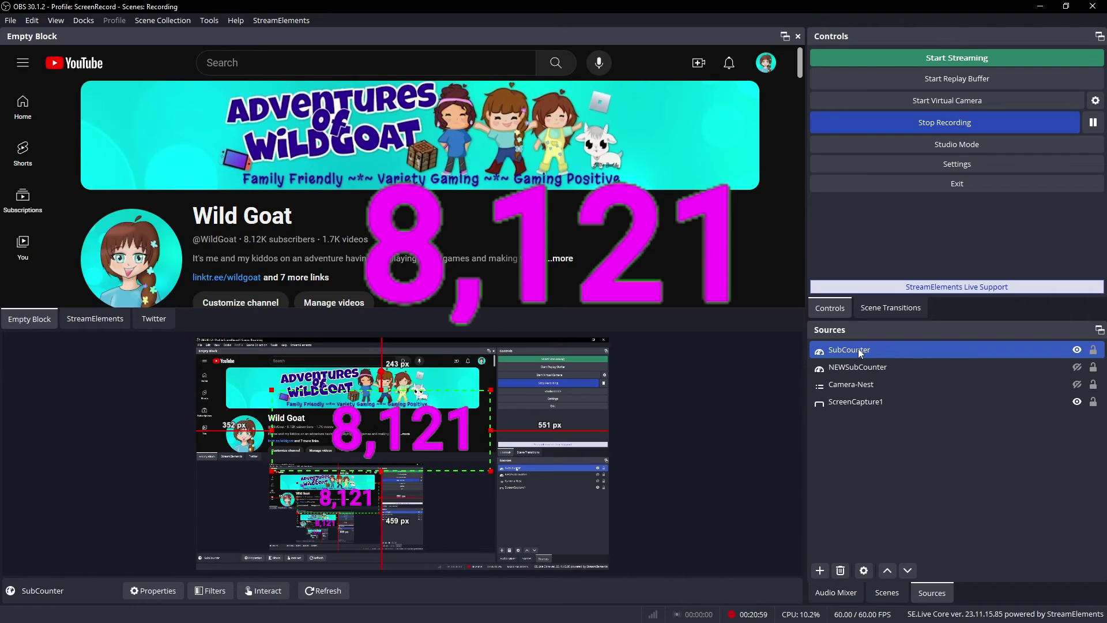
Step: In SubCounter's Properties, change the Custom CSS colour from #FF00FF to #FFFFFF so 8,121 shows white
right_click(858, 348)
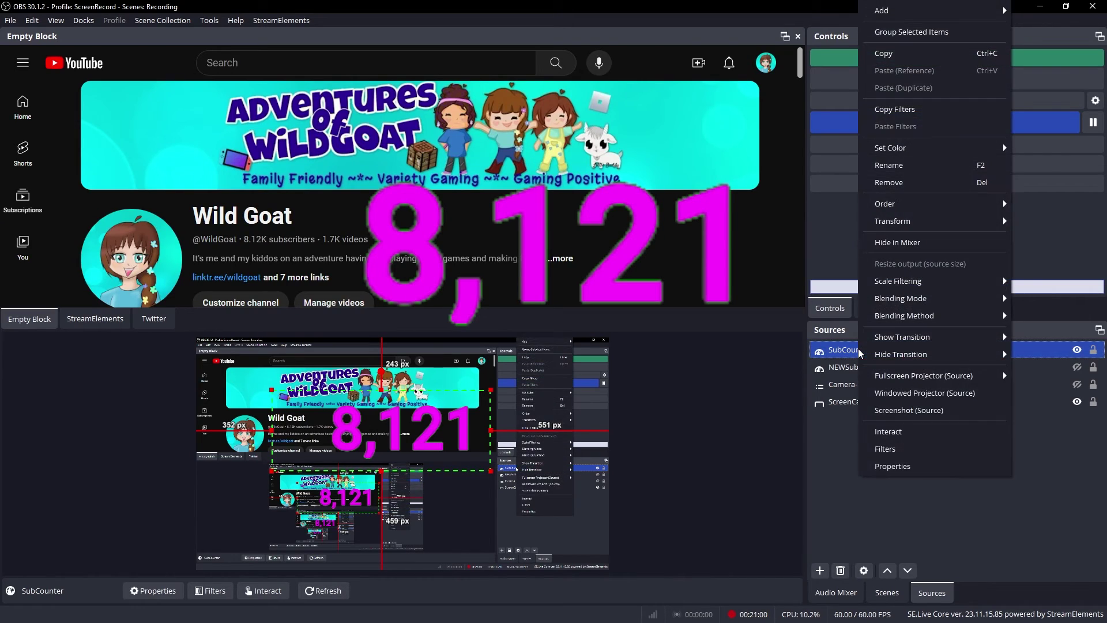
left_click(901, 466)
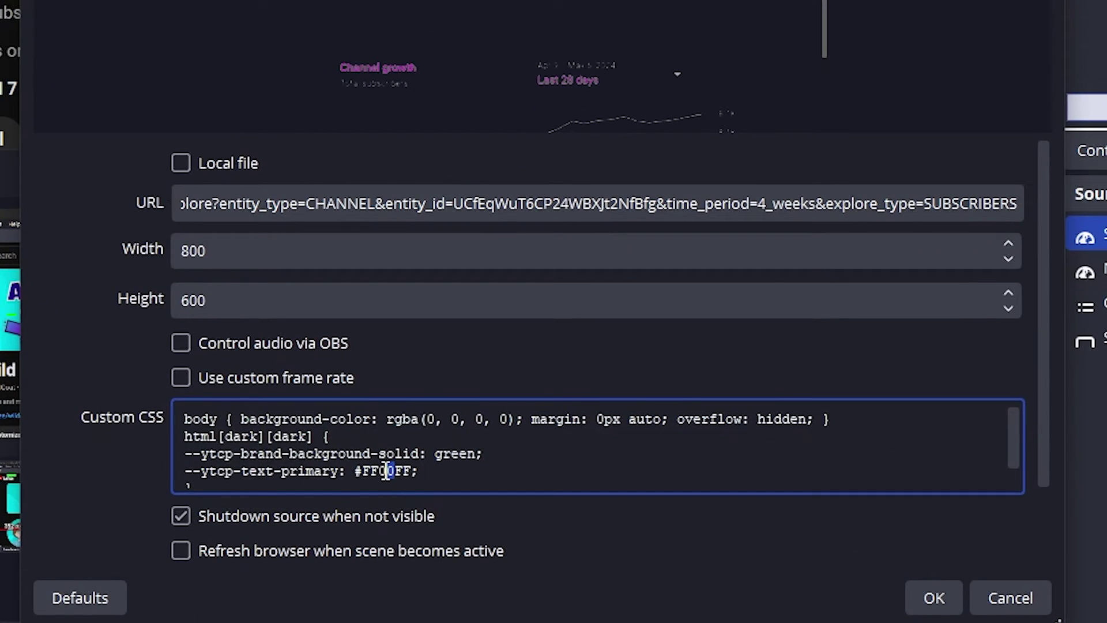
left_click_drag(385, 471, 377, 472)
type("FF")
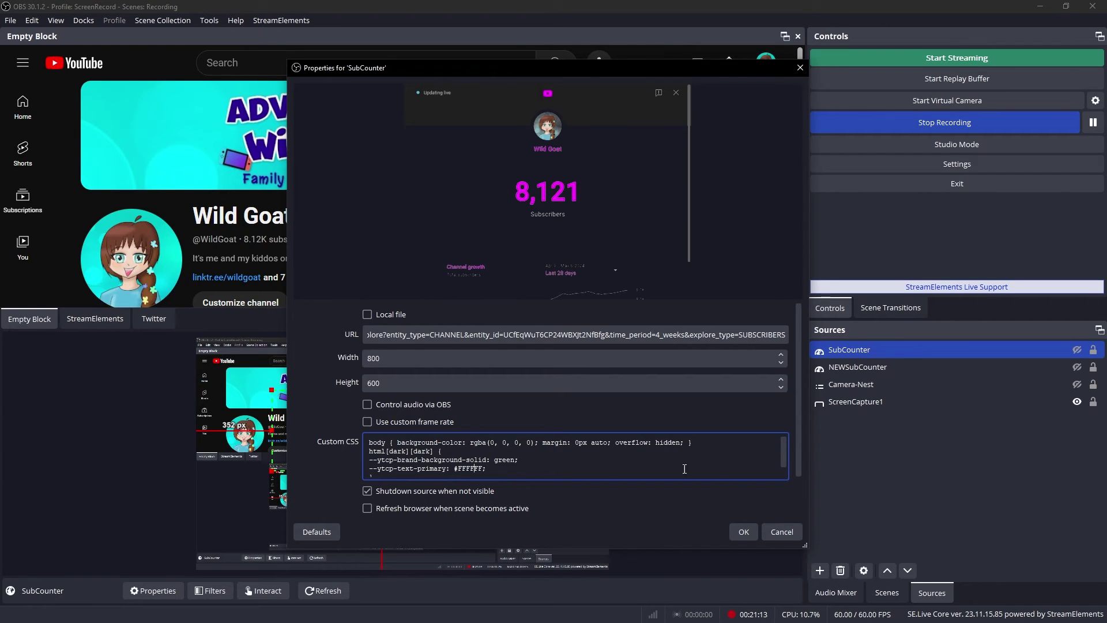
left_click(743, 531)
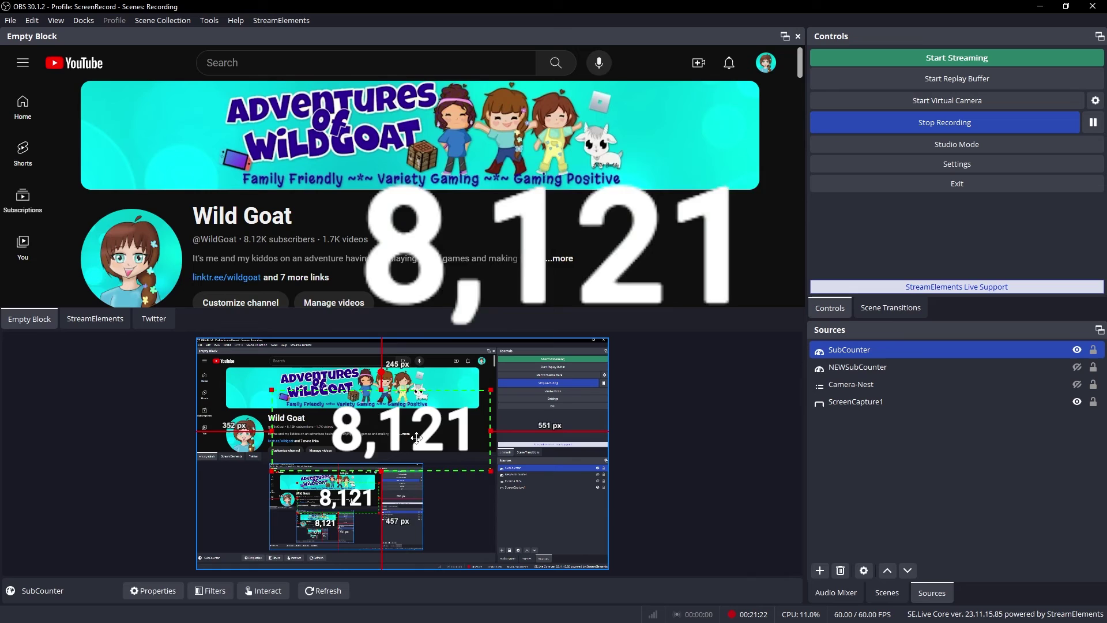
Step: Shrink the white 8,121 counter and move it to the upper right beside the channel name
left_click_drag(416, 437, 438, 428)
left_click_drag(289, 467, 427, 424)
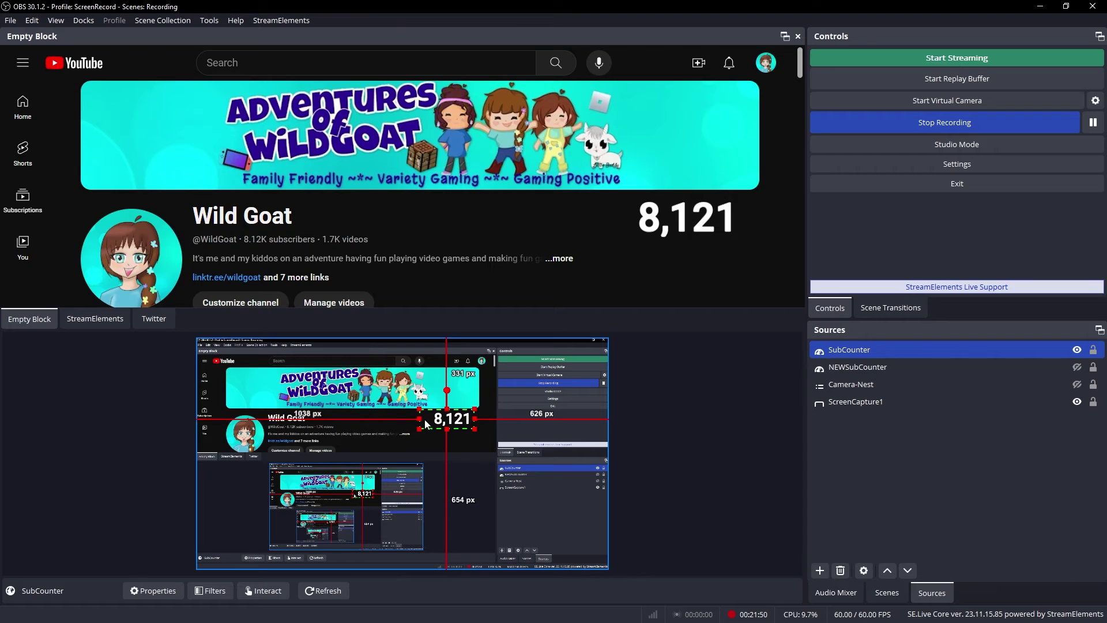
Step: Add a Text (GDI+) source reading 'Sub Counter Title' and shrink it above the 8,121 counter
left_click(821, 570)
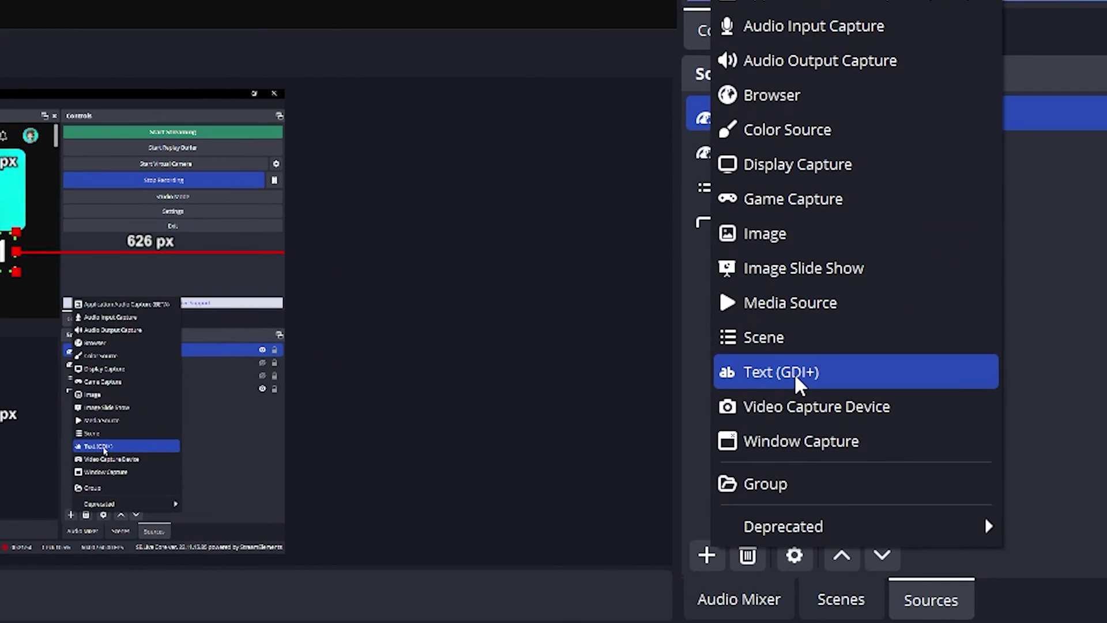
left_click(807, 402)
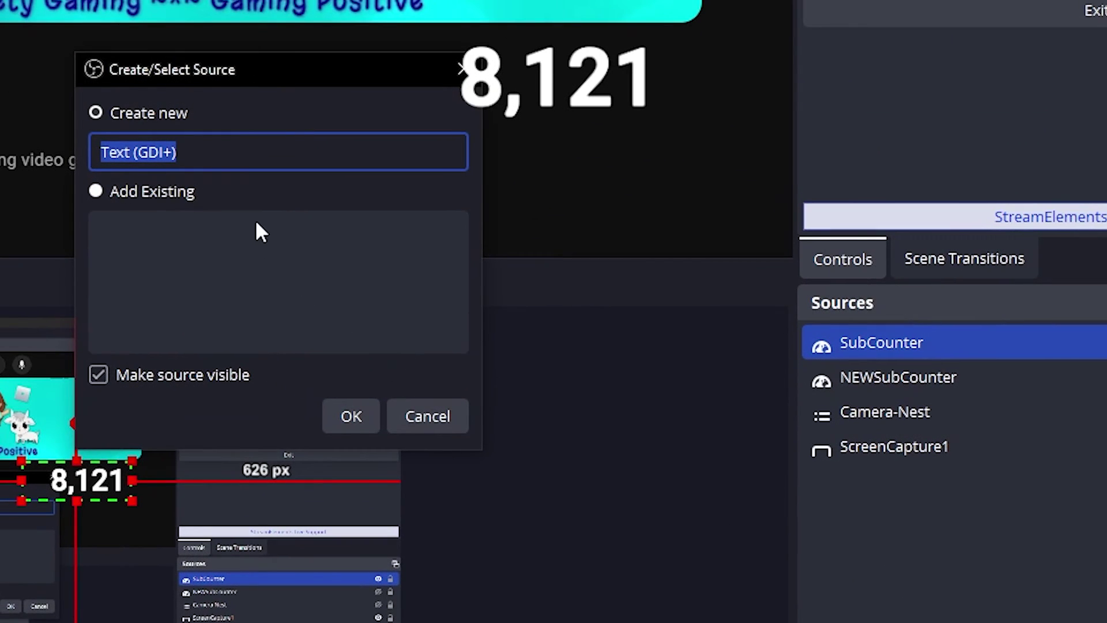
type("Sub Counter Title")
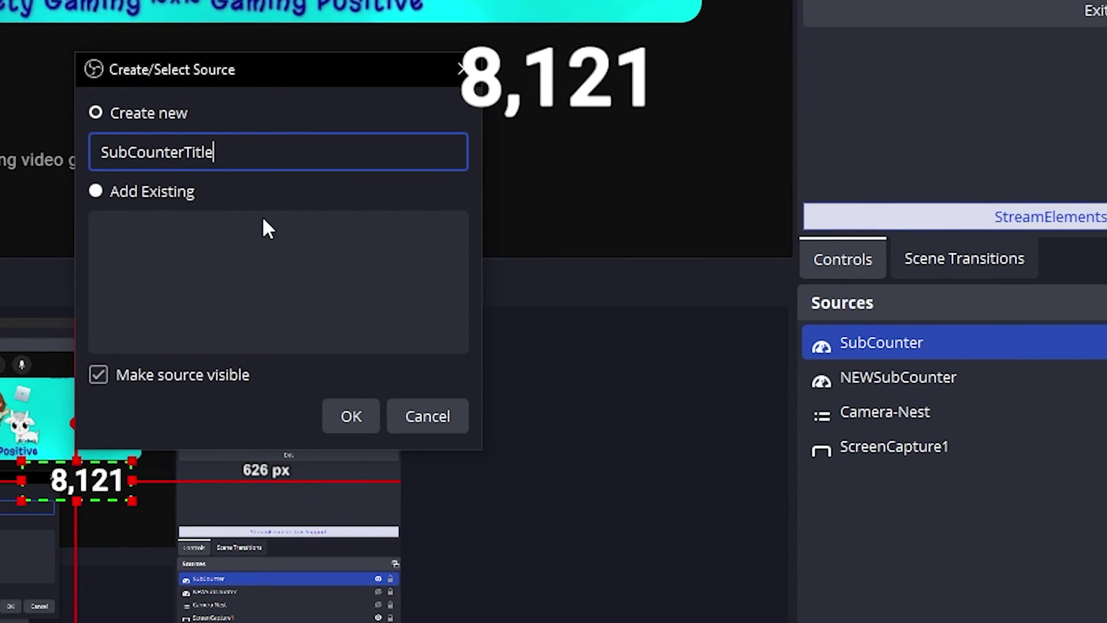
left_click(351, 416)
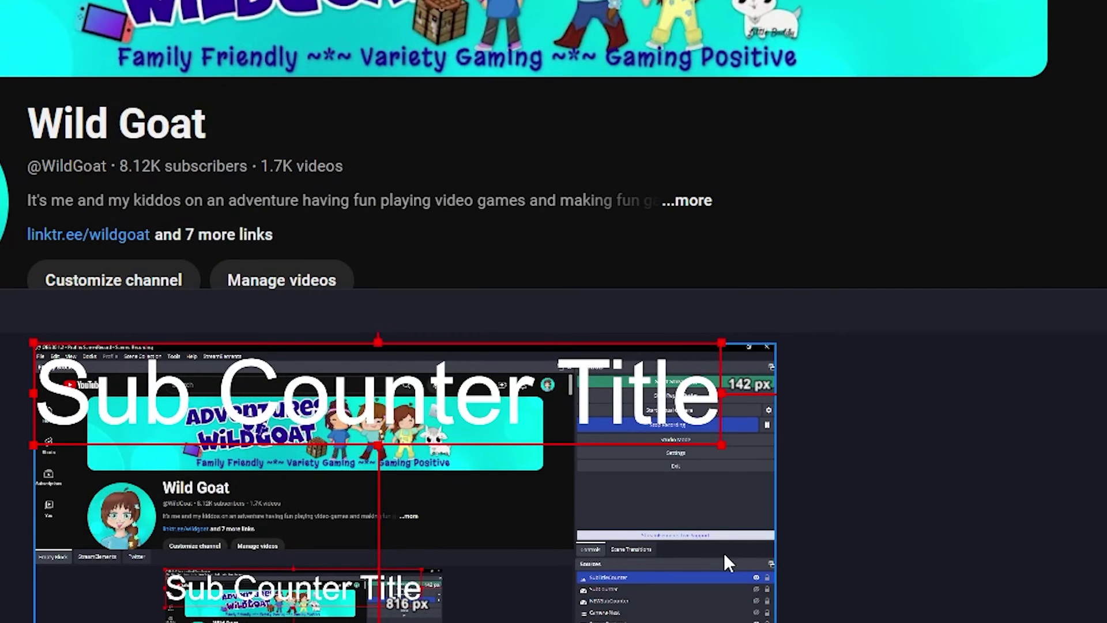
left_click_drag(721, 424, 731, 459)
Step: Delete 'Title' so the text reads 'Sub Counter', then move it down just above 8,121
right_click(729, 458)
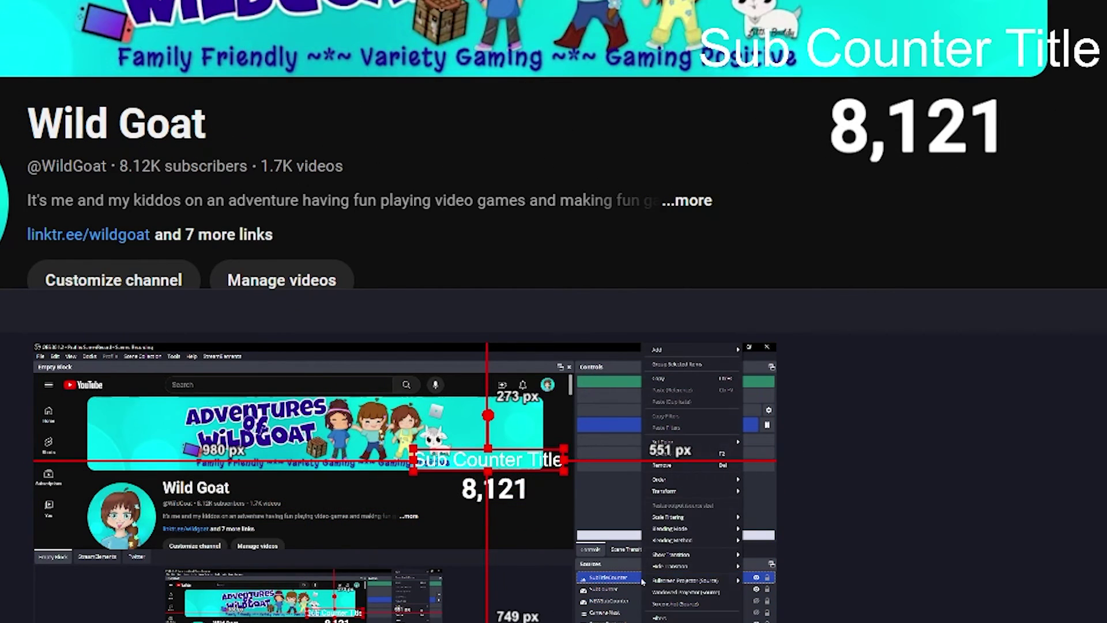
key("Escape")
double_click(516, 375)
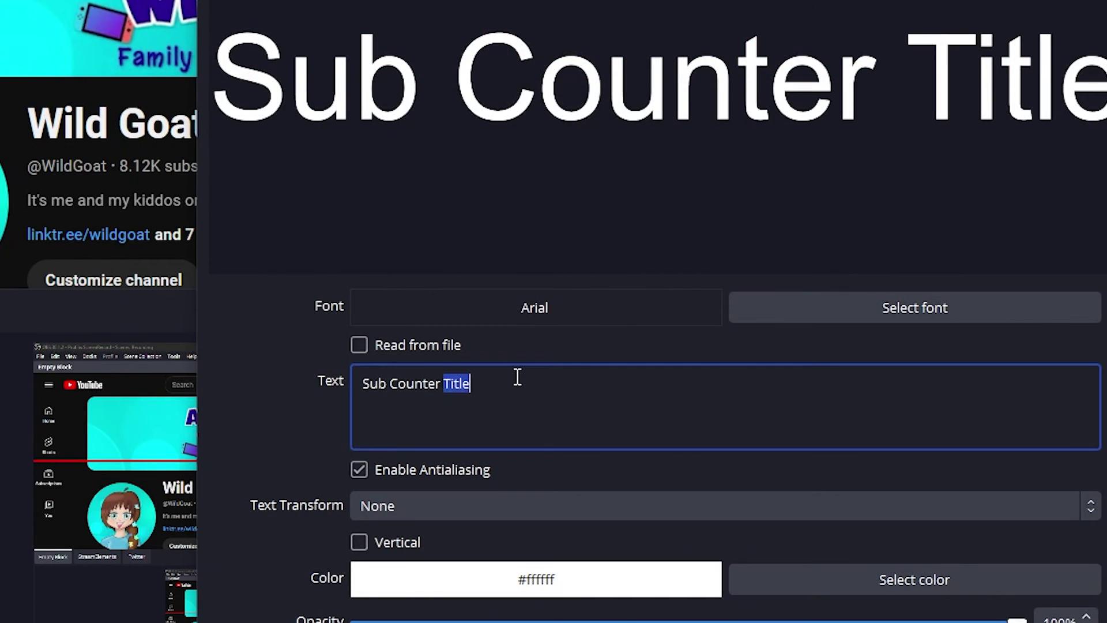
key("BackSpace")
key("BackSpace")
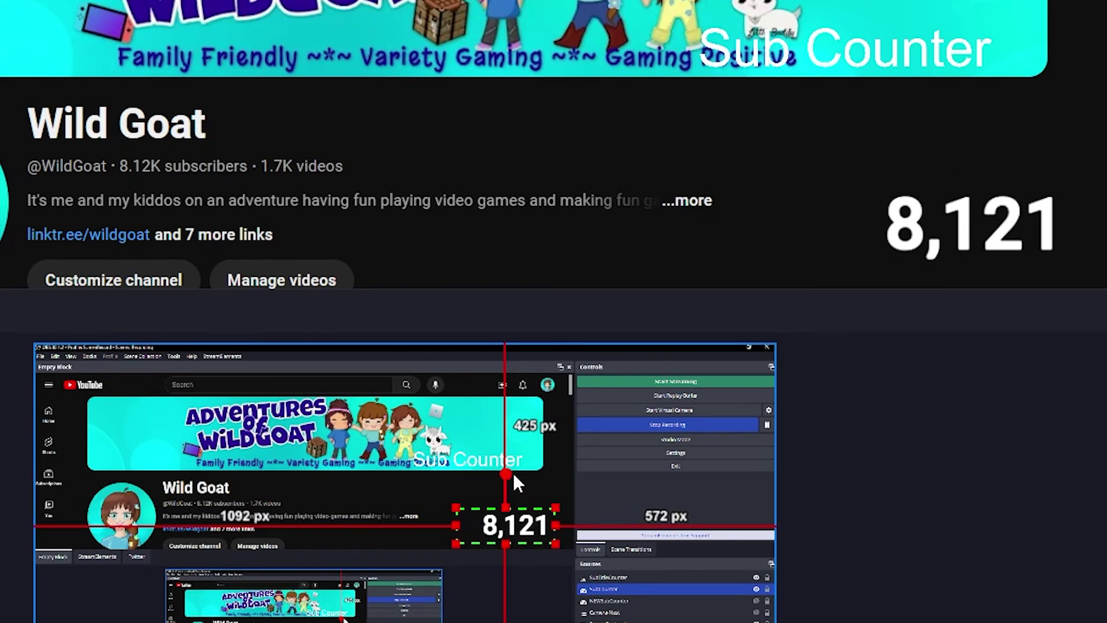
left_click_drag(513, 473, 520, 491)
Step: Deselect the Sub Counter title after placing it above the counter
left_click(542, 584)
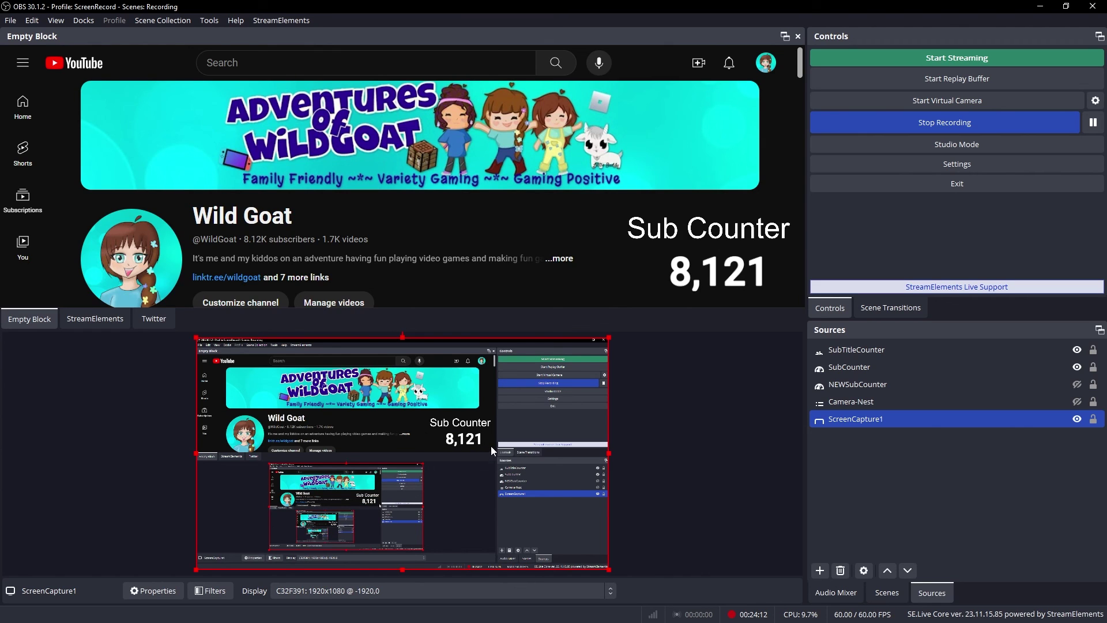
Step: Move the 8,121 counter up and left, then scale the Sub Counter title up much larger
left_click_drag(489, 447, 416, 443)
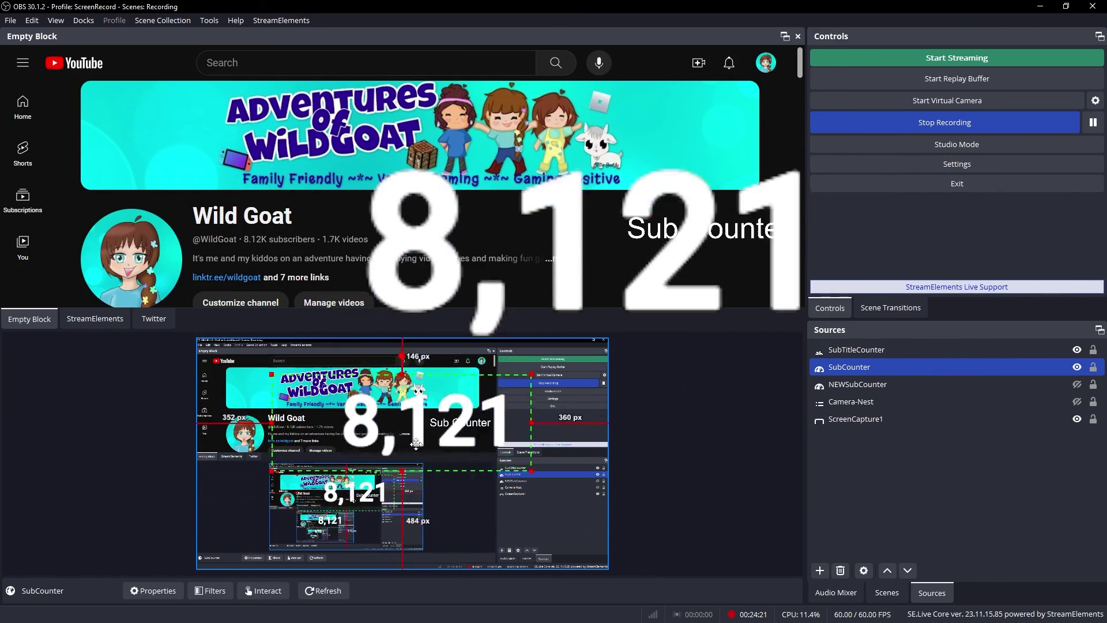
left_click(461, 423)
left_click_drag(491, 415, 717, 370)
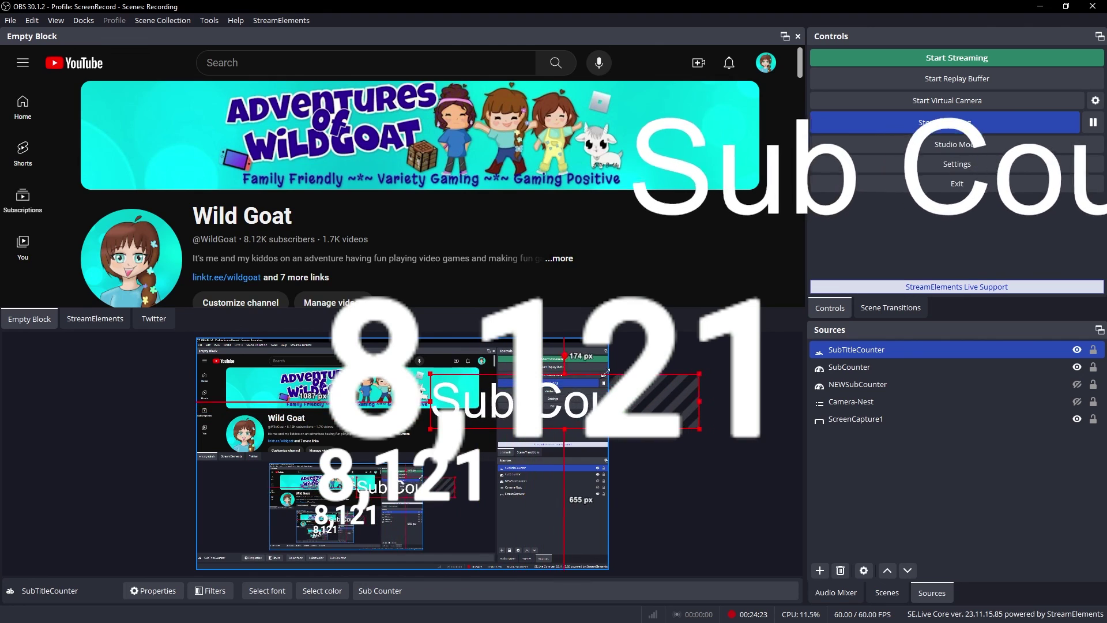